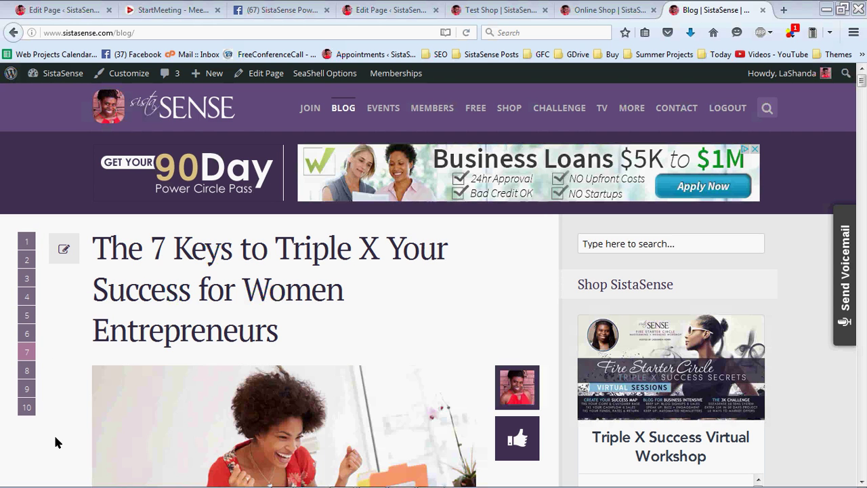
Look over the latest SistaSense blog post and its shared copy in the SistaSense Power Circle Facebook group.
scroll(56, 441, "down", 5)
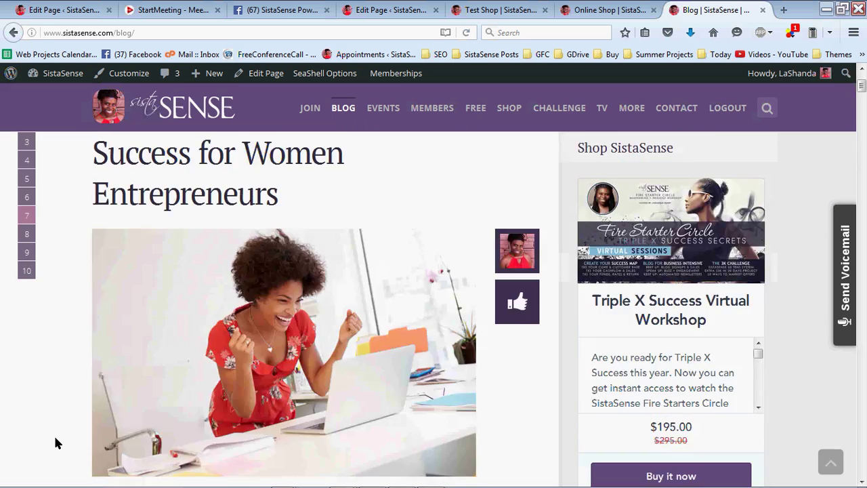
scroll(56, 442, "down", 8)
scroll(57, 434, "up", 10)
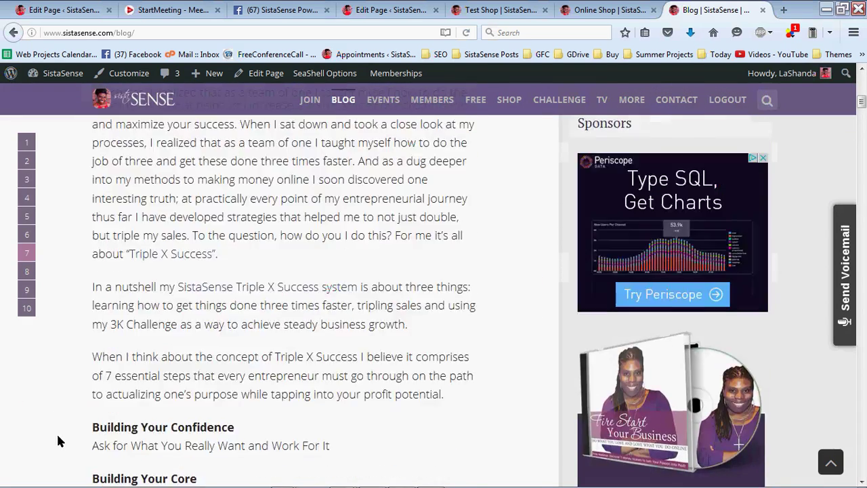
scroll(301, 183, "up", 4)
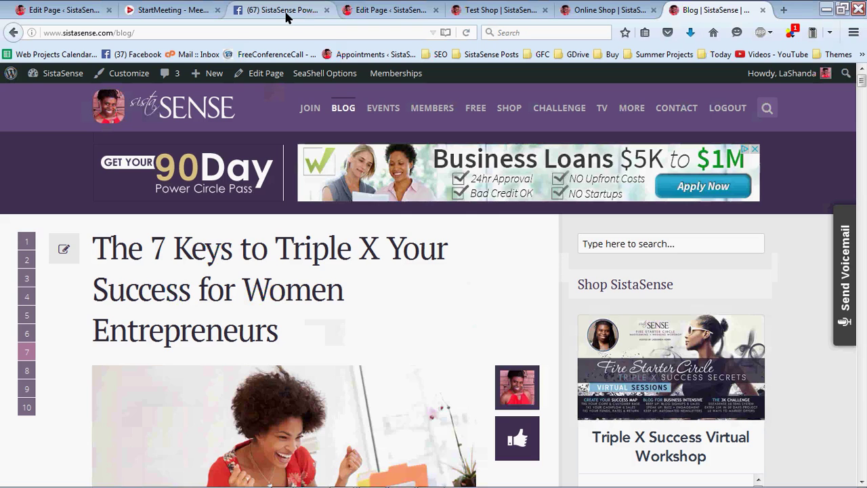
left_click(286, 16)
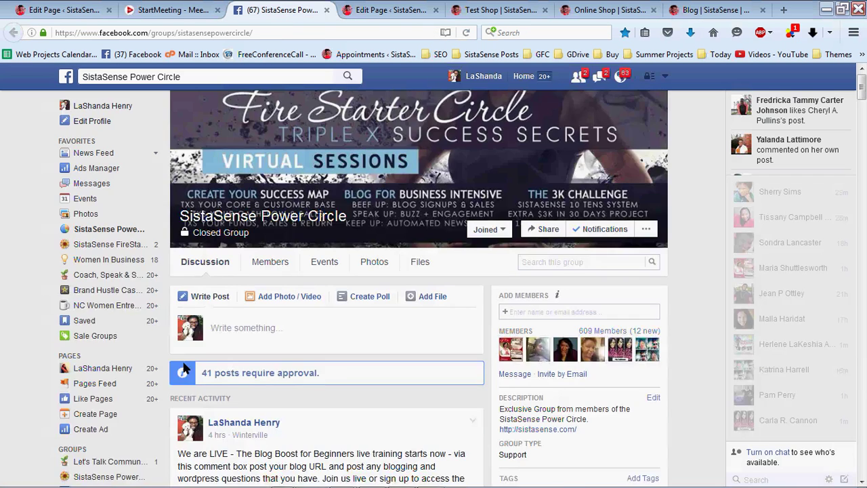
scroll(180, 366, "down", 4)
scroll(180, 366, "down", 15)
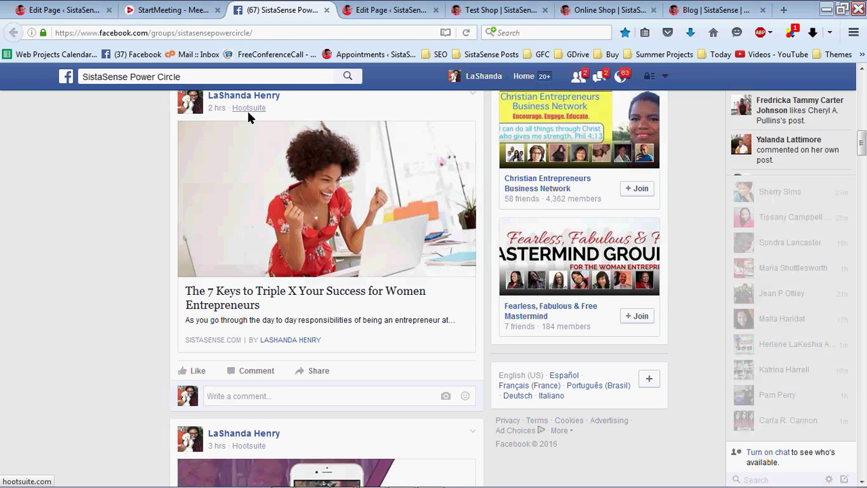
scroll(121, 206, "up", 2)
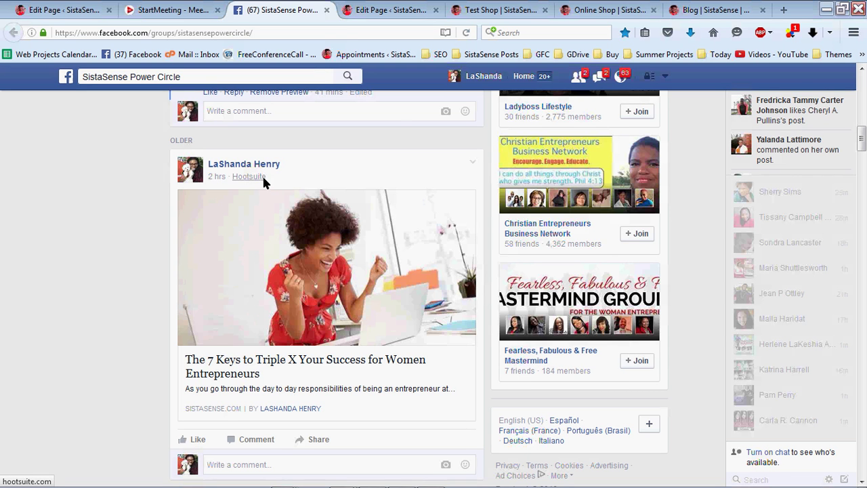
Open hootsuite.com in a new browser tab, go to the dashboard and dismiss the Hootsuite Pro welcome dialog.
left_click(784, 8)
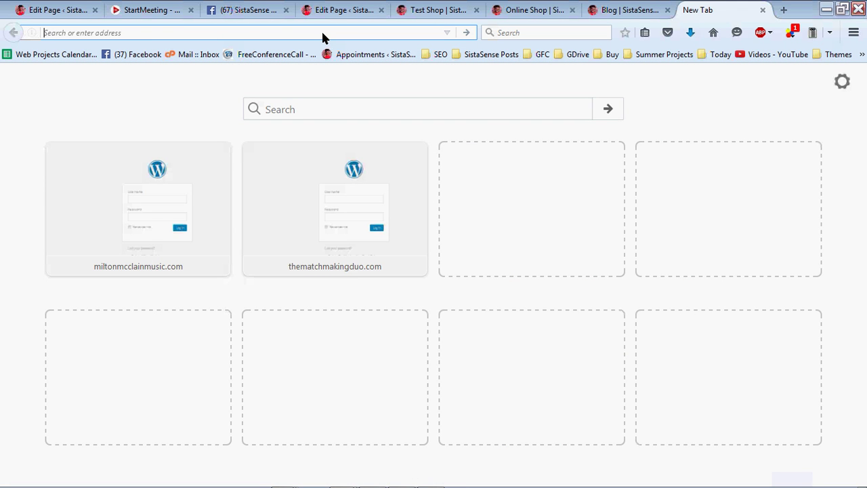
type("hootsuite.com")
key("Return")
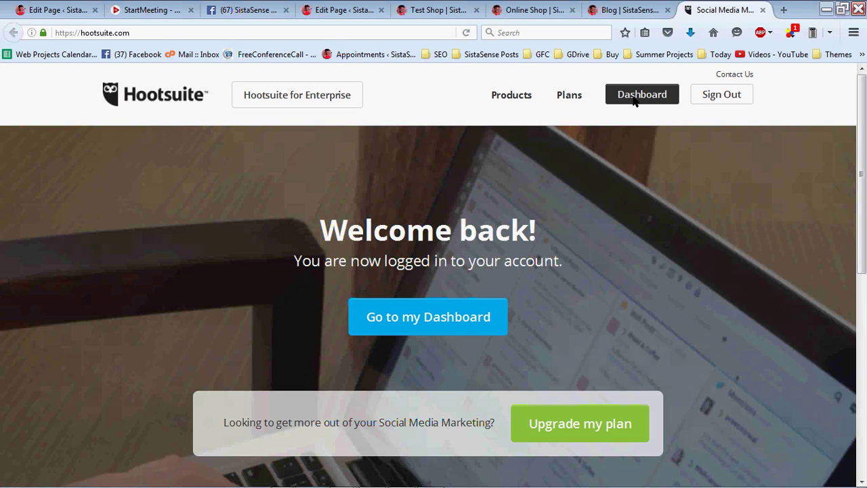
left_click(635, 99)
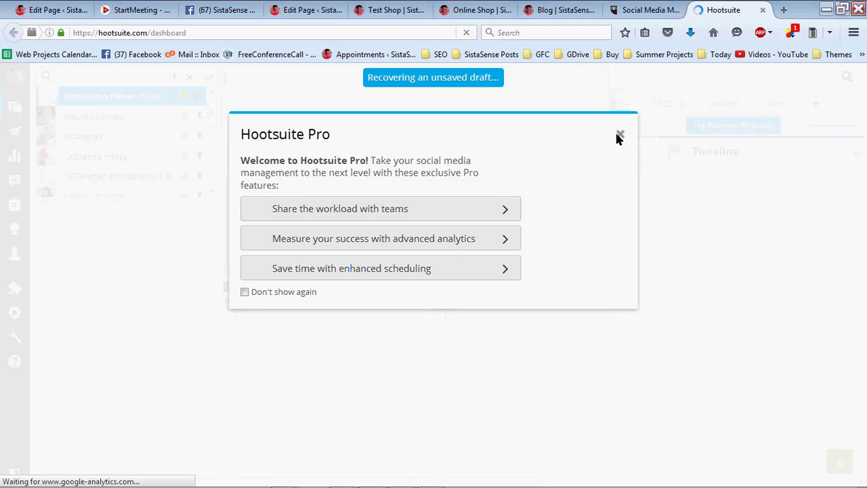
left_click(619, 136)
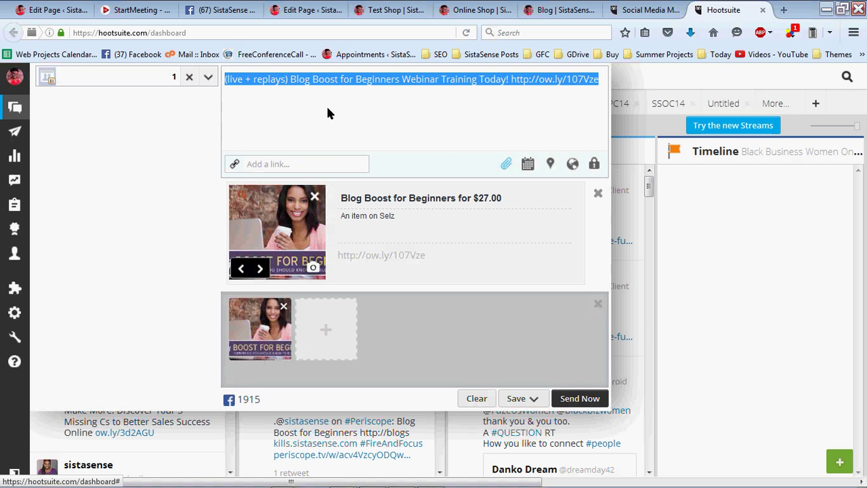
Empty the recovered draft by removing its message text, link preview and attached image.
key("BackSpace")
left_click(597, 193)
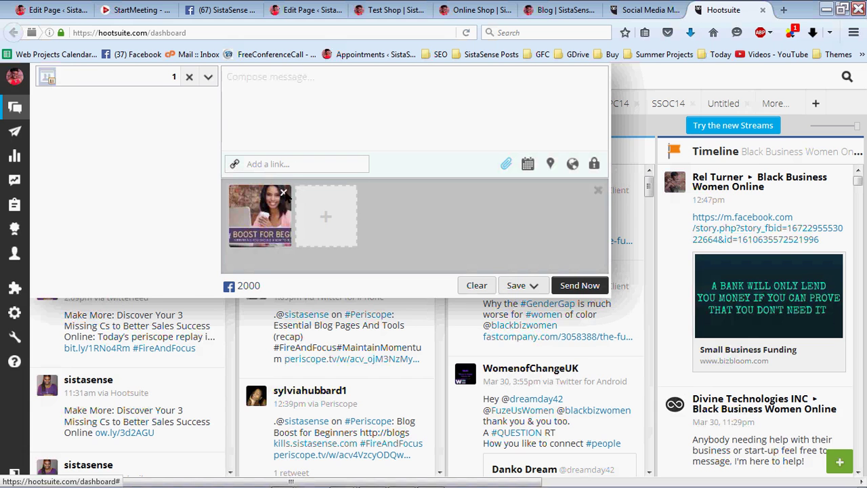
left_click(283, 192)
left_click(299, 111)
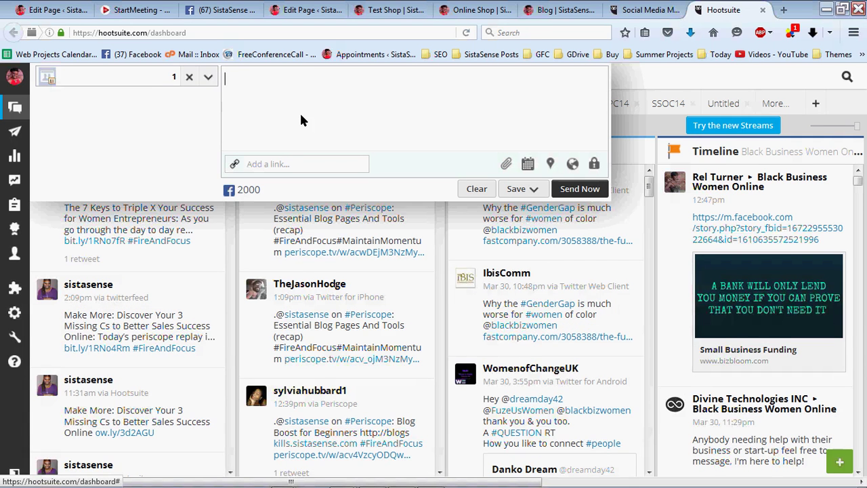
Review the available posting profiles and the network choices for adding another social network.
left_click(134, 74)
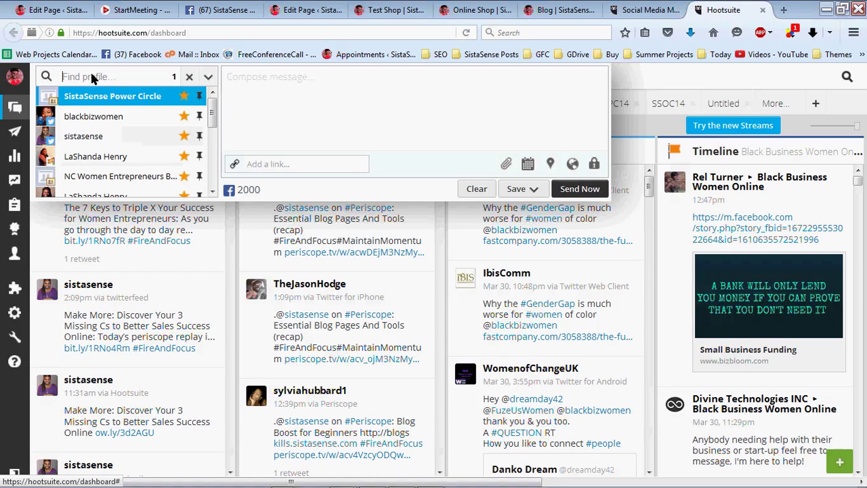
left_click_drag(213, 119, 208, 211)
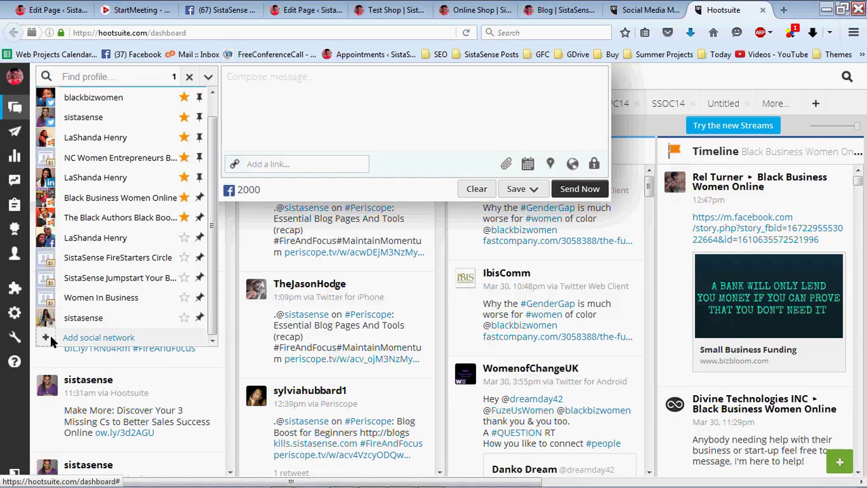
left_click(51, 338)
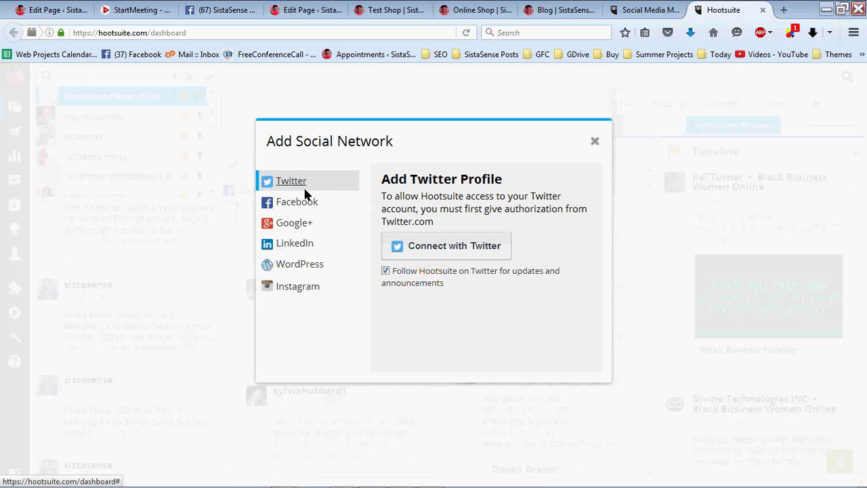
left_click(595, 143)
mouse_move(151, 93)
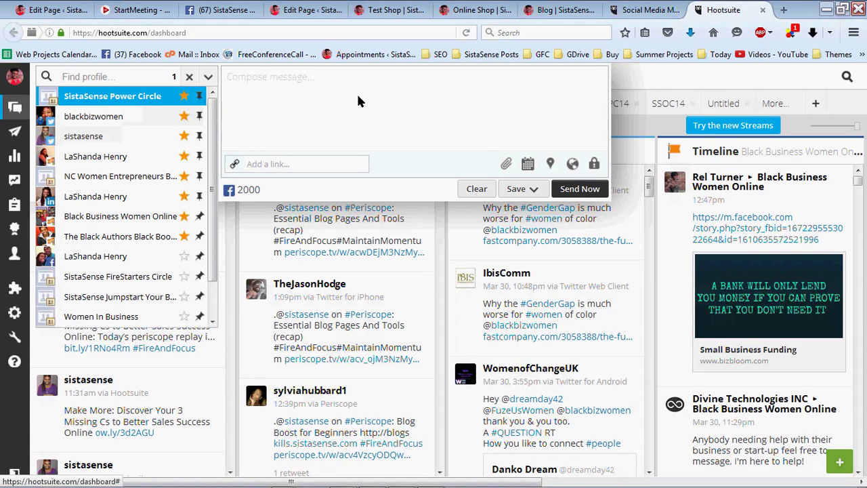
left_click(254, 96)
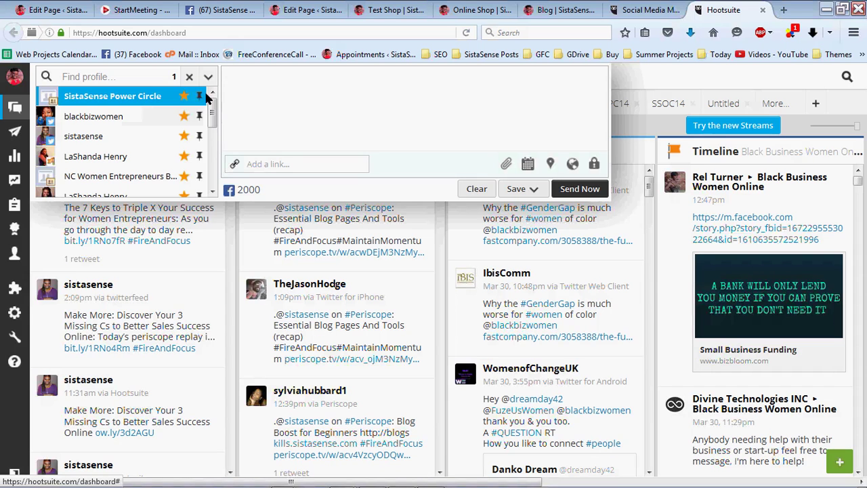
mouse_move(184, 150)
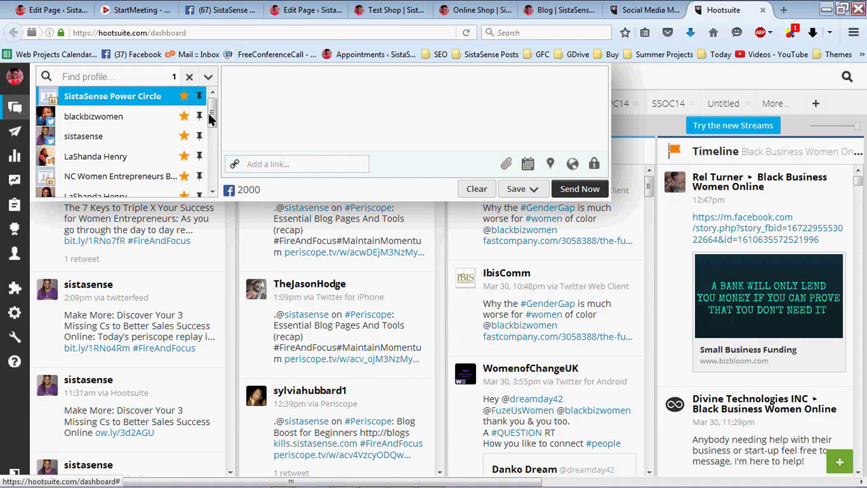
mouse_move(208, 115)
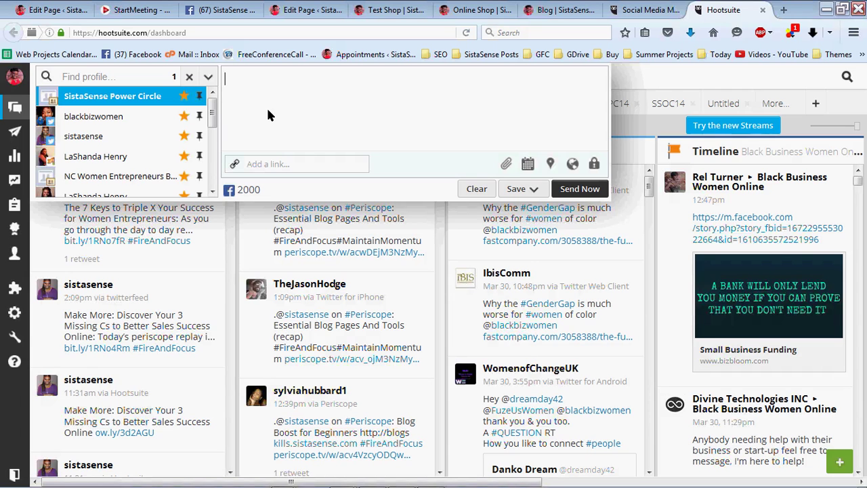
Switch to the SistaSense blog and open its Tutorials page.
left_click(543, 13)
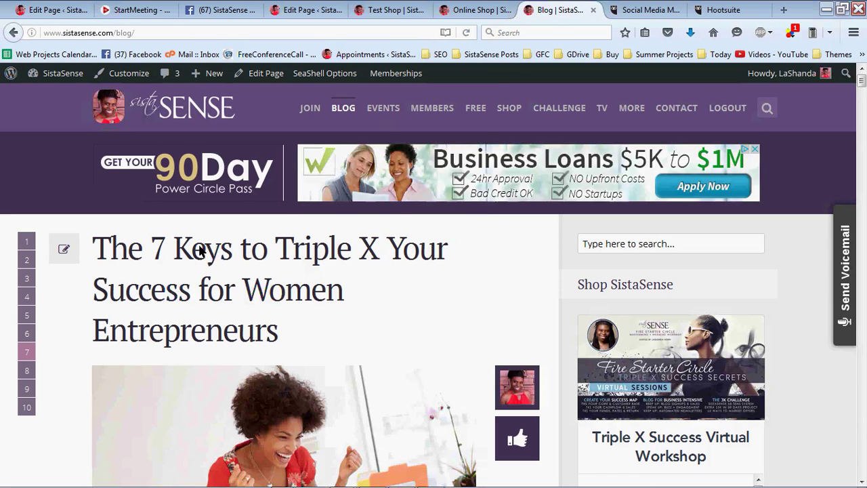
scroll(203, 234, "down", 1)
scroll(207, 232, "down", 3)
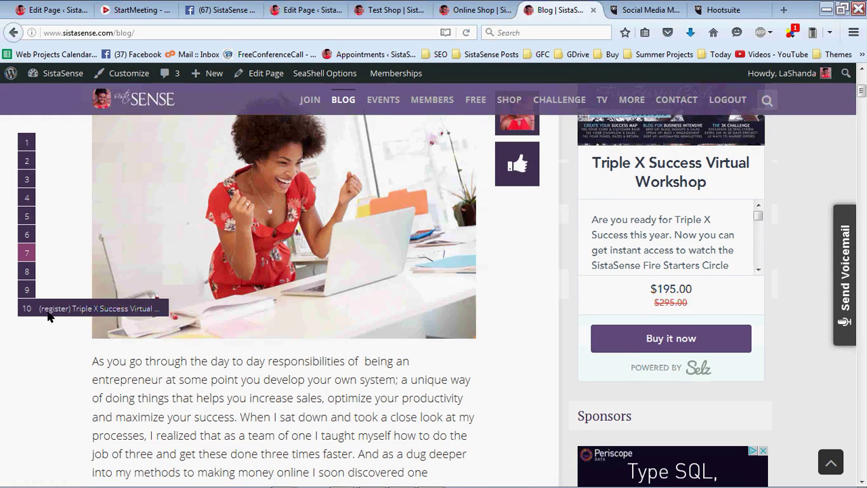
mouse_move(369, 103)
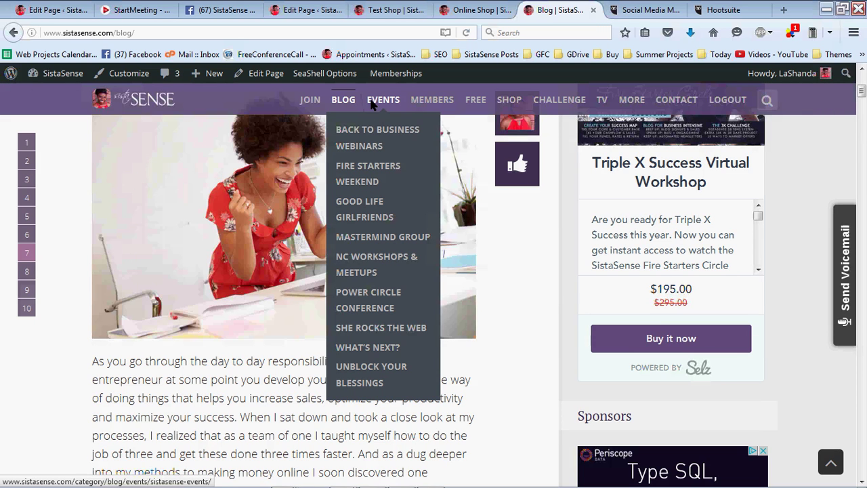
mouse_move(344, 109)
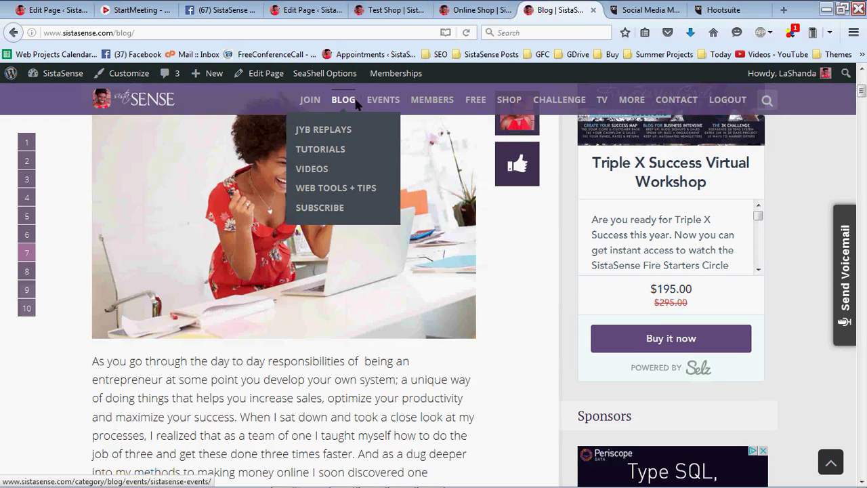
left_click(330, 151)
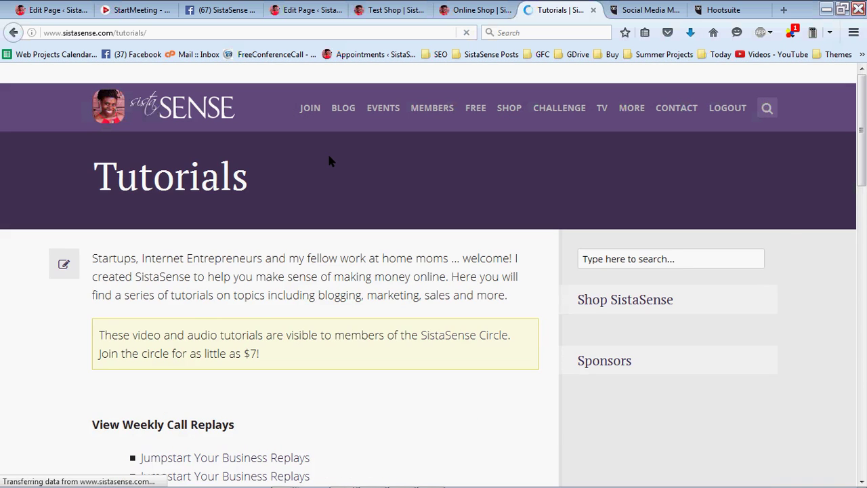
Open the Social Media Marketing and Sales topic from the tutorials listed by topic.
scroll(329, 156, "down", 3)
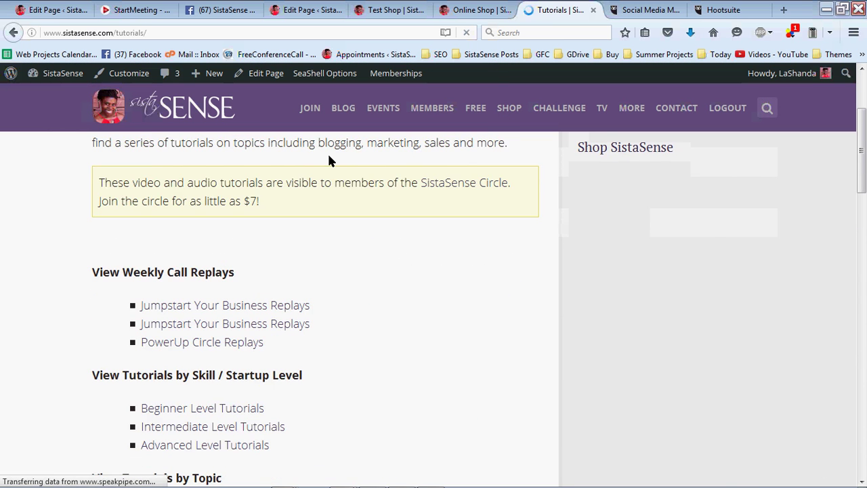
scroll(329, 158, "down", 3)
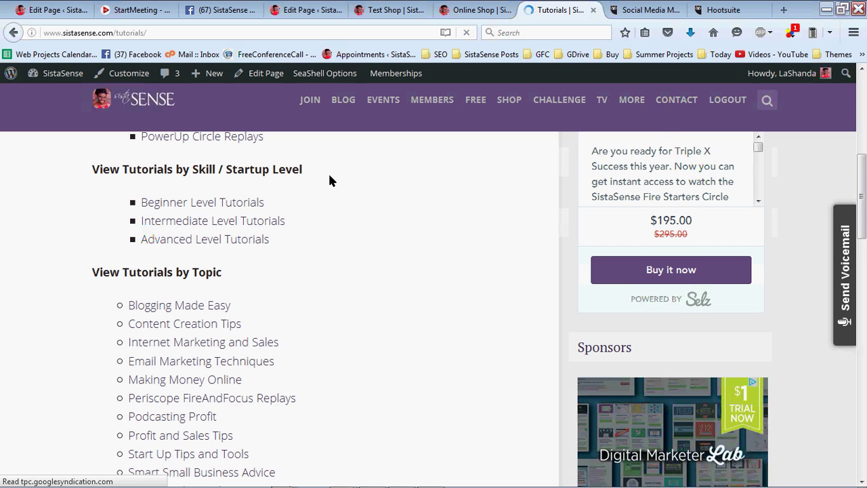
scroll(329, 176, "down", 2)
scroll(330, 176, "down", 1)
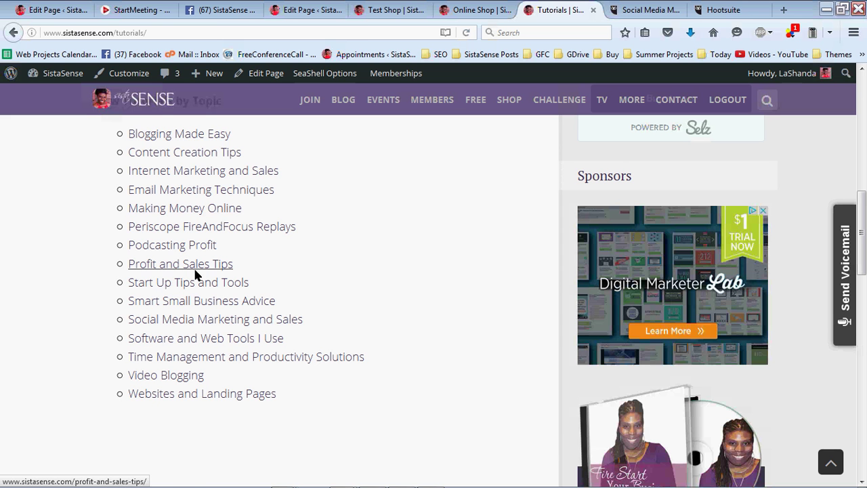
left_click(215, 326)
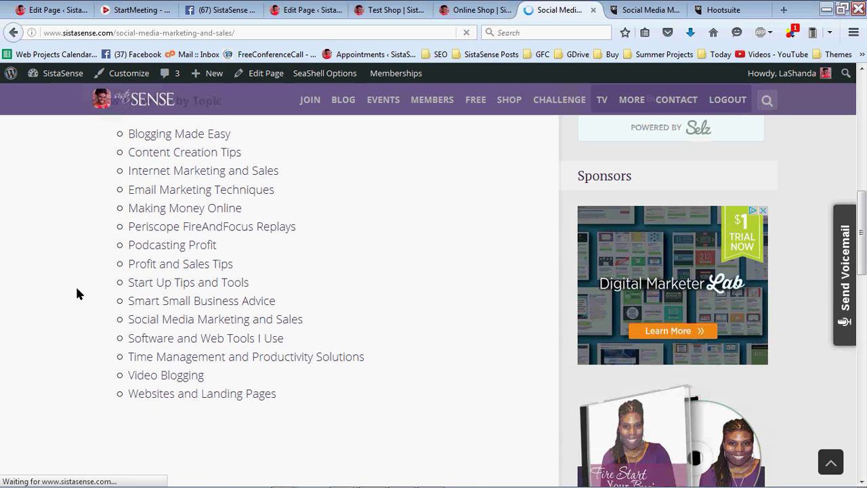
Open the article "(audio) Social Media Money: Using Facebook and Twitter to Boost Sales" in a new browser tab.
scroll(60, 298, "down", 5)
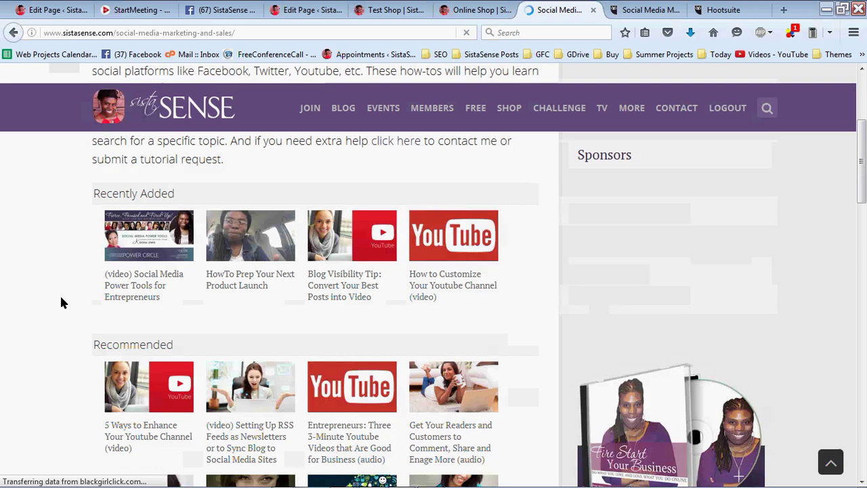
scroll(60, 302, "down", 3)
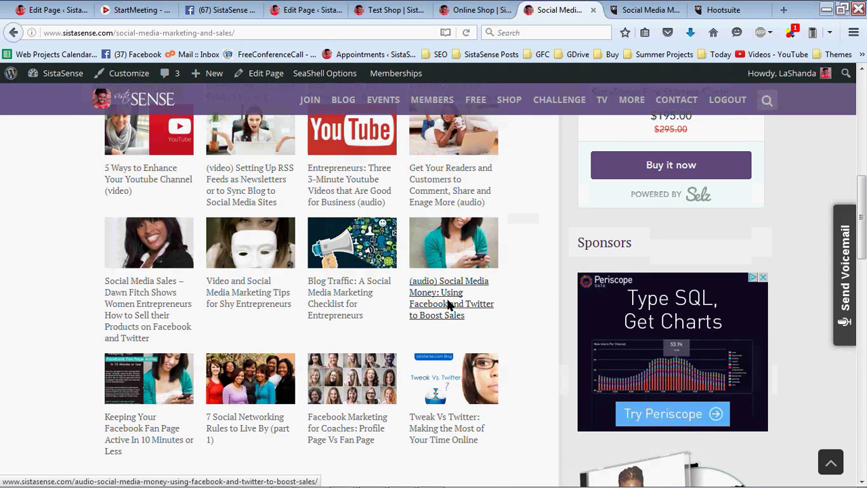
right_click(448, 304)
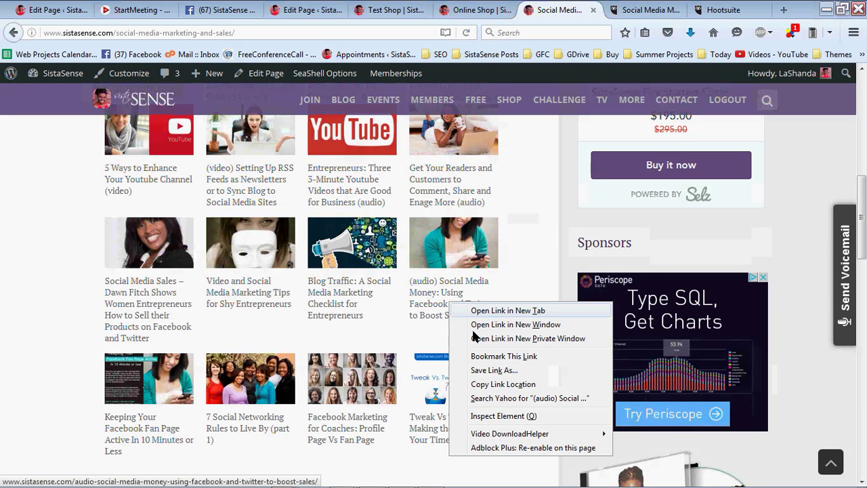
left_click(495, 311)
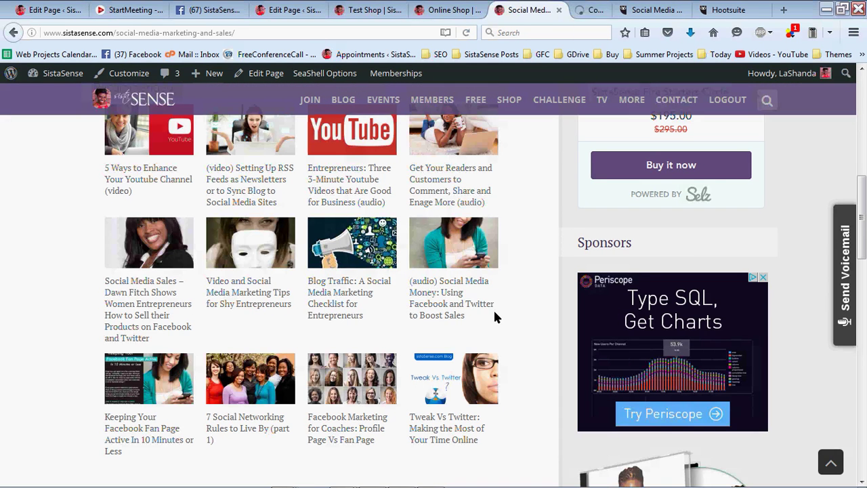
Copy the title "(audio) Social Media Money: Using Facebook and Twitter to Boost Sales" into the Hootsuite dashboard's message draft.
left_click_drag(470, 317, 411, 278)
key("ctrl+c")
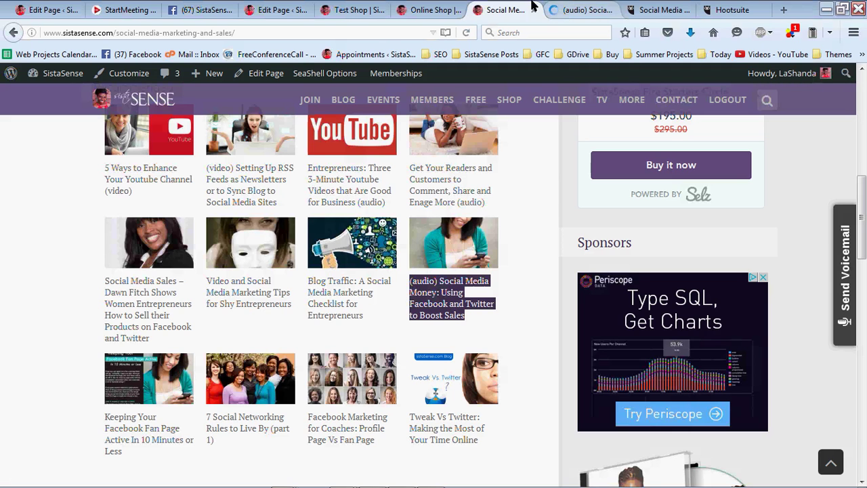
left_click(657, 11)
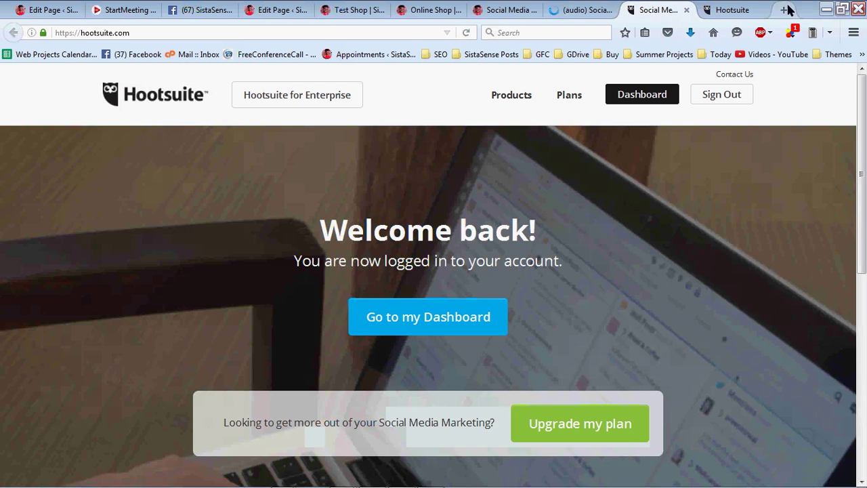
left_click(731, 10)
key("ctrl+v")
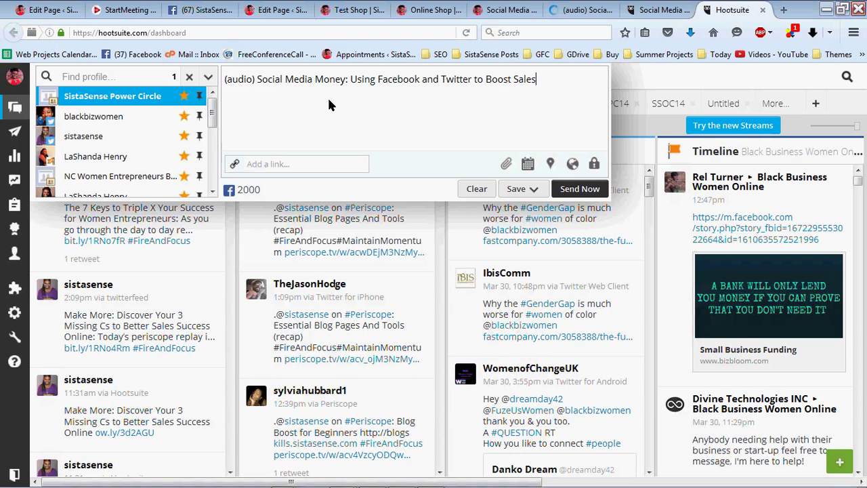
Copy the article's web address from its page and add it to the Hootsuite draft as a shortened link.
left_click(576, 11)
left_click(371, 33)
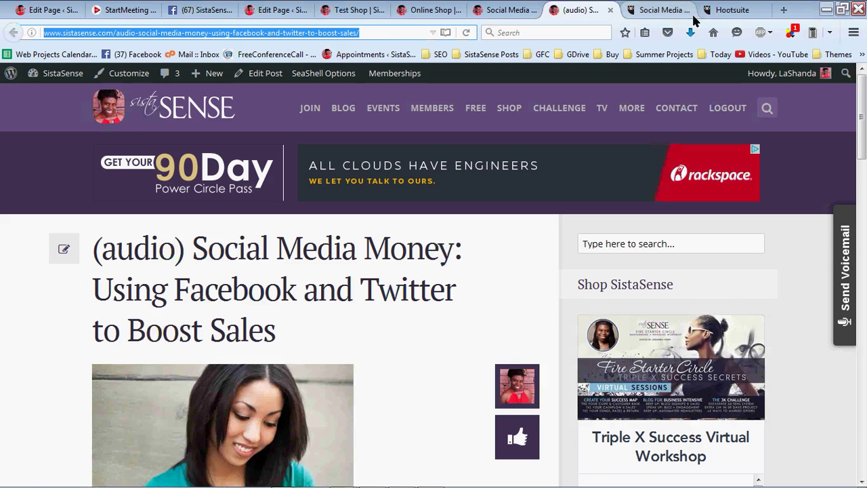
left_click(721, 10)
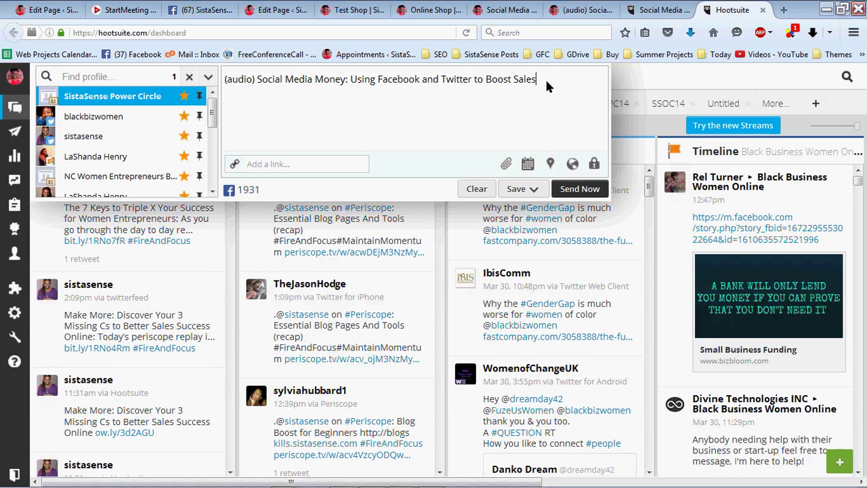
left_click(331, 163)
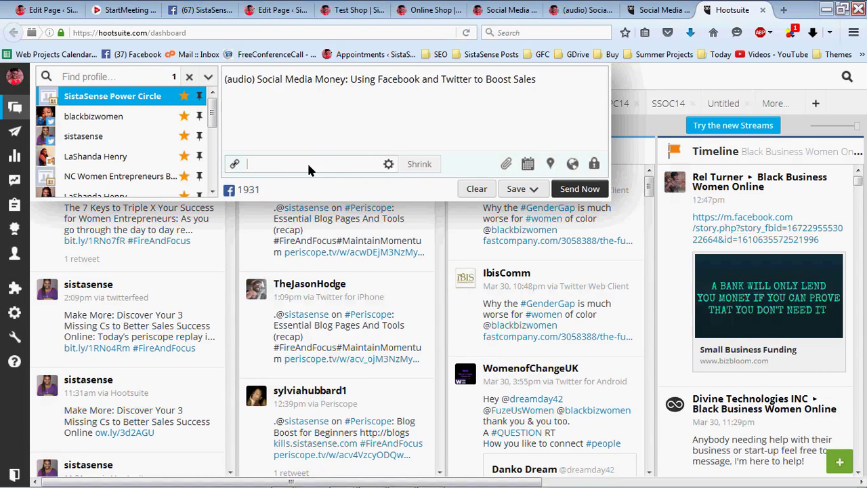
key("ctrl+v")
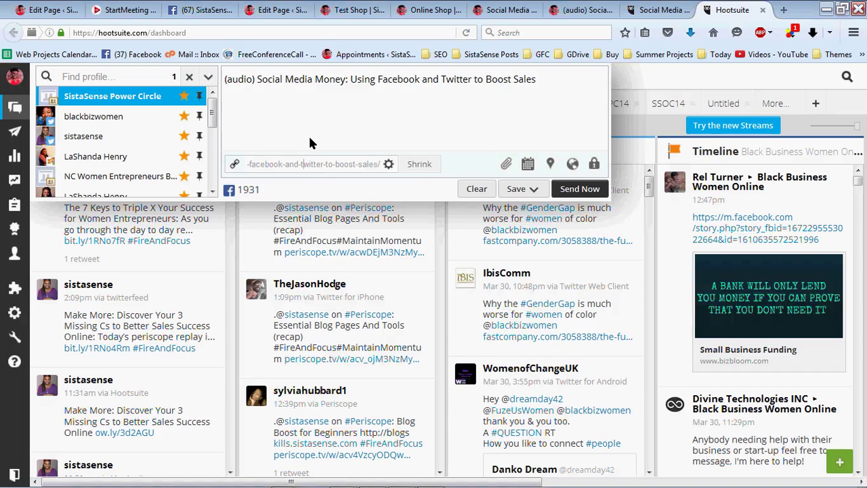
left_click(418, 165)
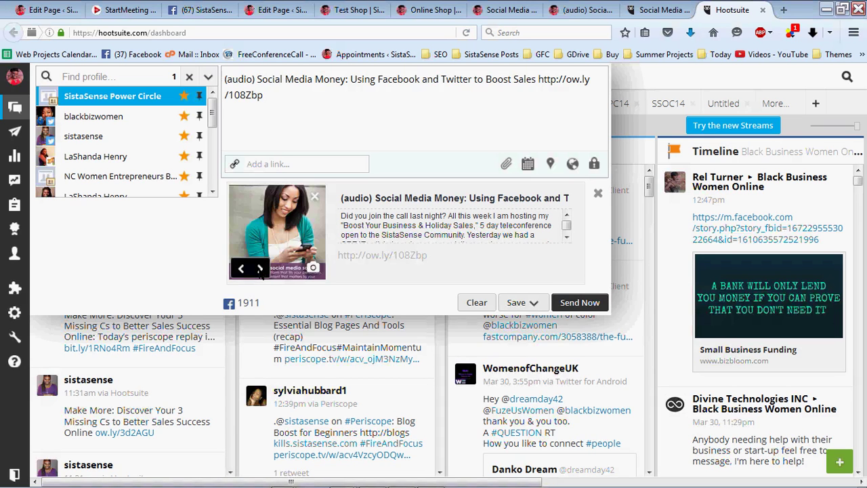
Browse the alternative thumbnails in the link preview and return to the image of the woman in the teal cardigan holding a phone.
left_click(260, 268)
left_click(260, 269)
left_click(260, 269)
left_click(260, 268)
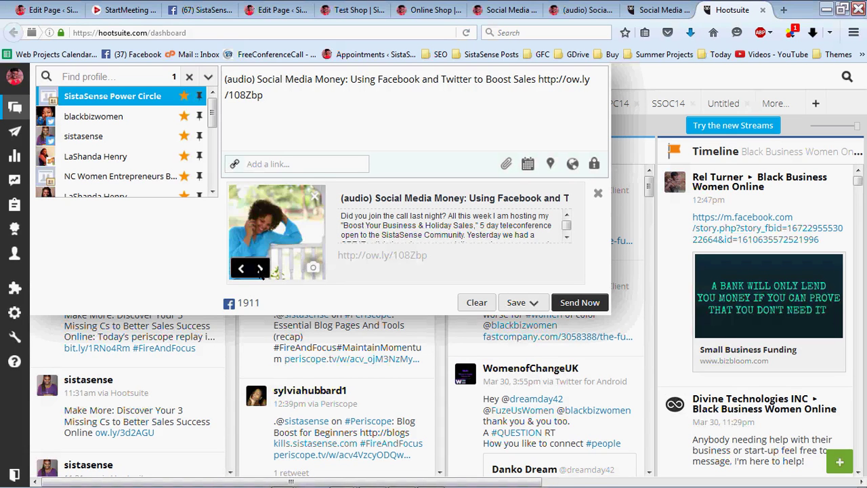
left_click(260, 269)
left_click(260, 269)
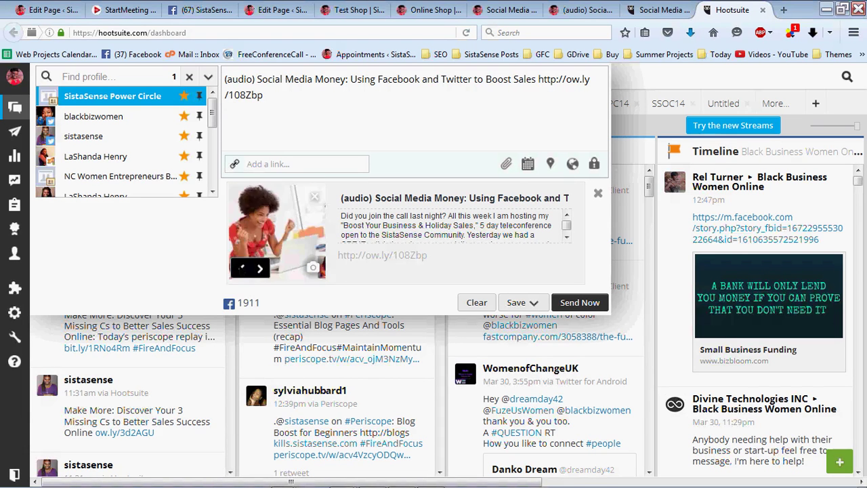
left_click(241, 268)
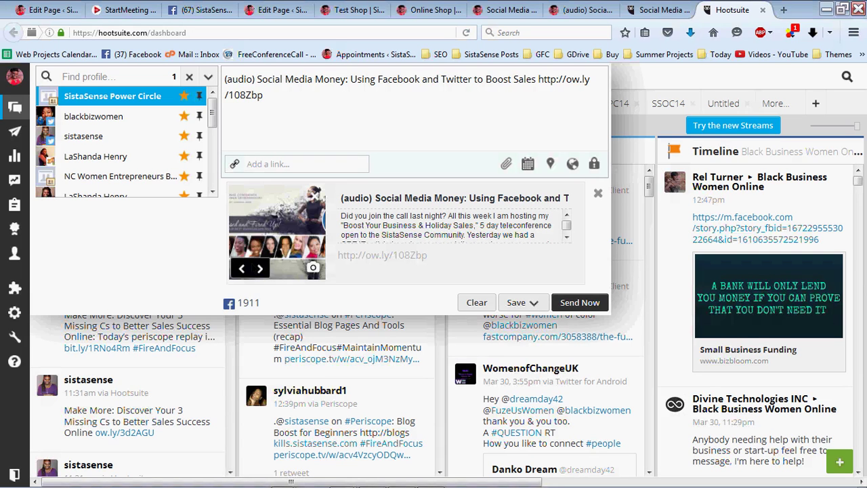
left_click(241, 268)
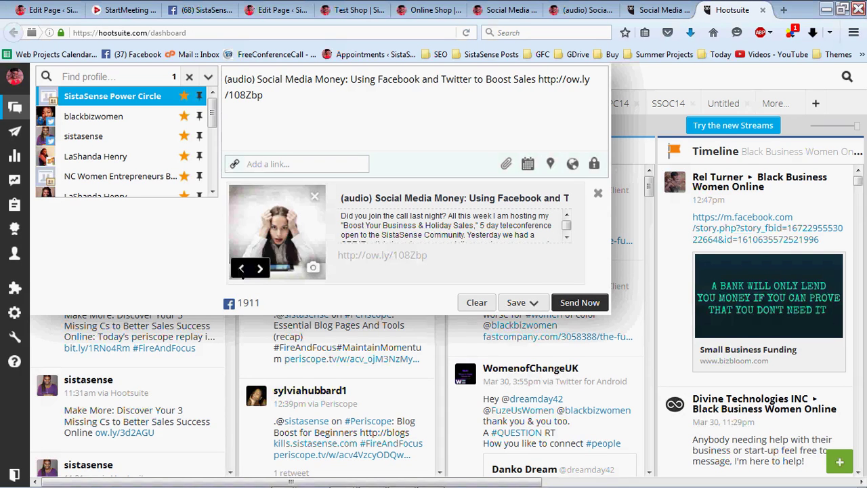
left_click(241, 268)
left_click(242, 268)
left_click(242, 268)
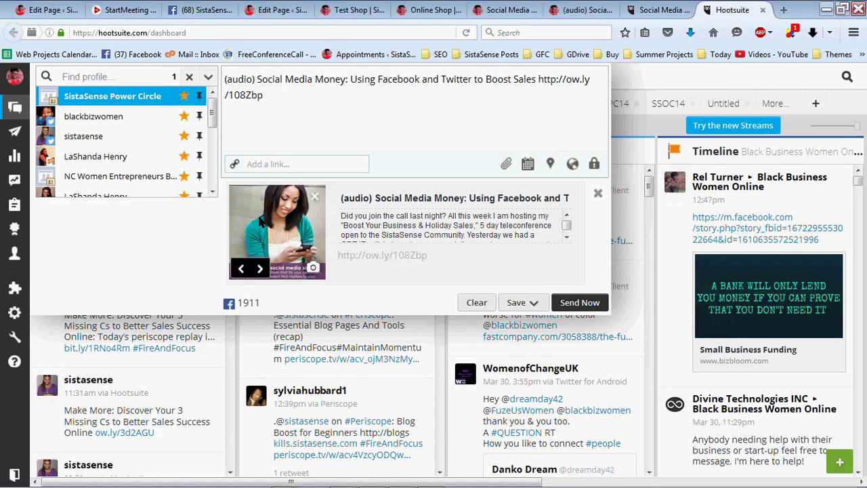
Send the finished article post to the SistaSense Power Circle group immediately.
left_click(314, 115)
left_click(574, 302)
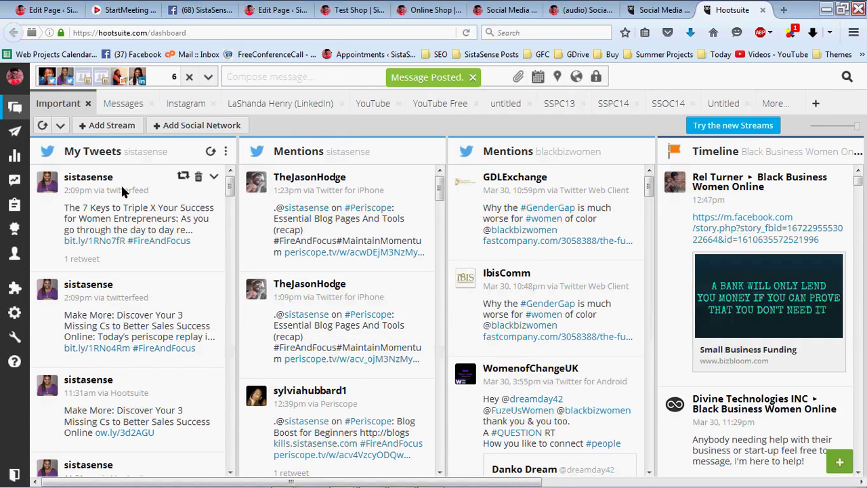
left_click(286, 78)
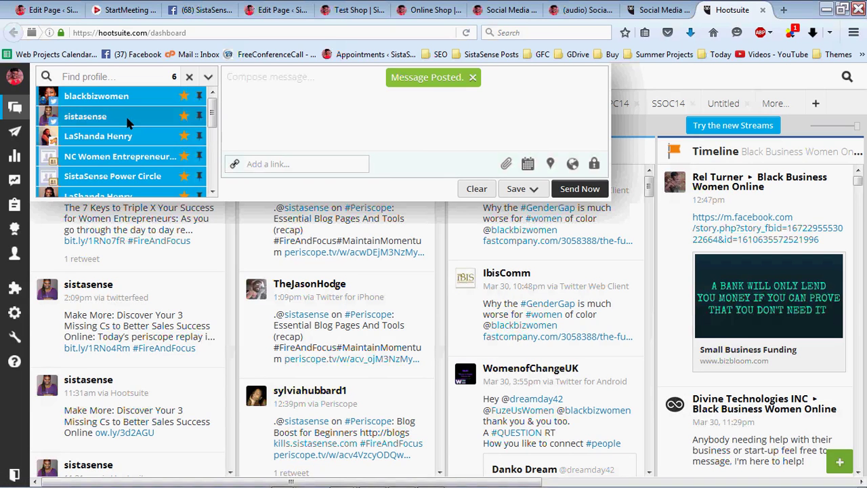
mouse_move(155, 112)
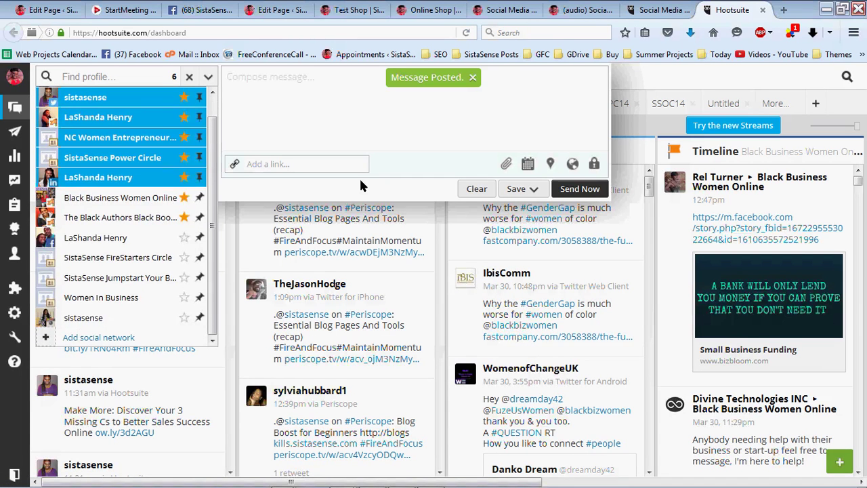
left_click(649, 185)
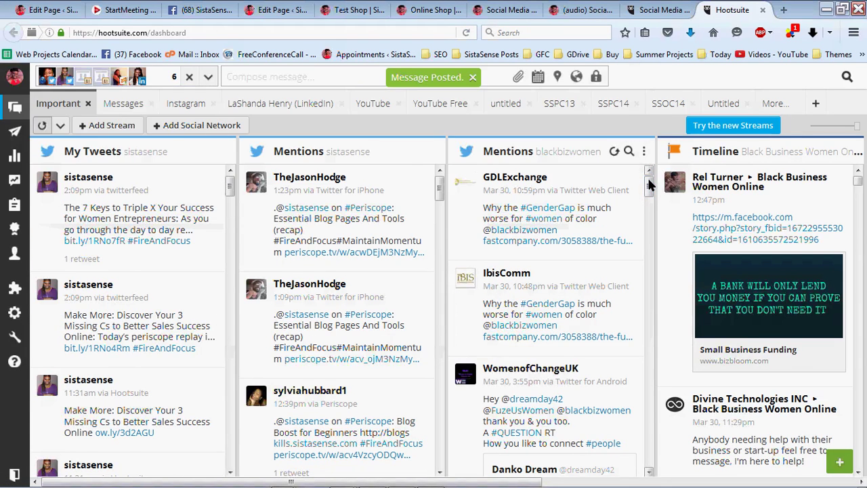
Send a reply to the 1:23pm mention in the sistasense Mentions stream: "Thanks for sharing", the sender's first name and "! Your rock!".
mouse_move(1, 195)
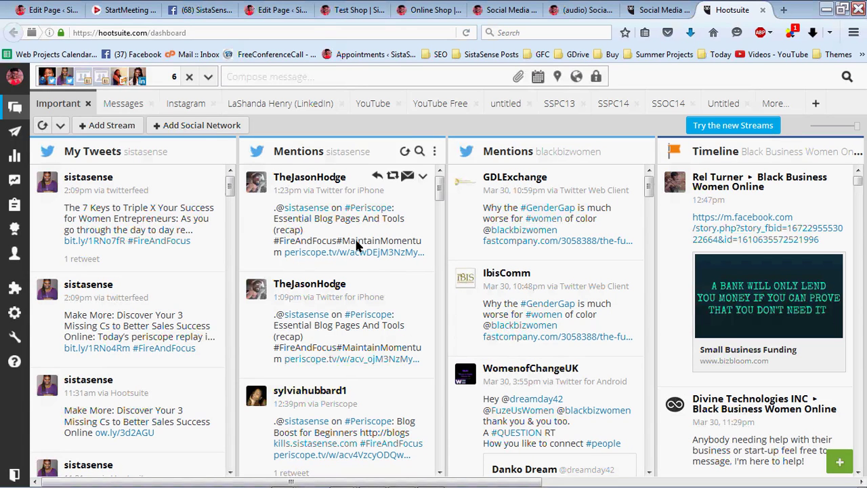
left_click(378, 178)
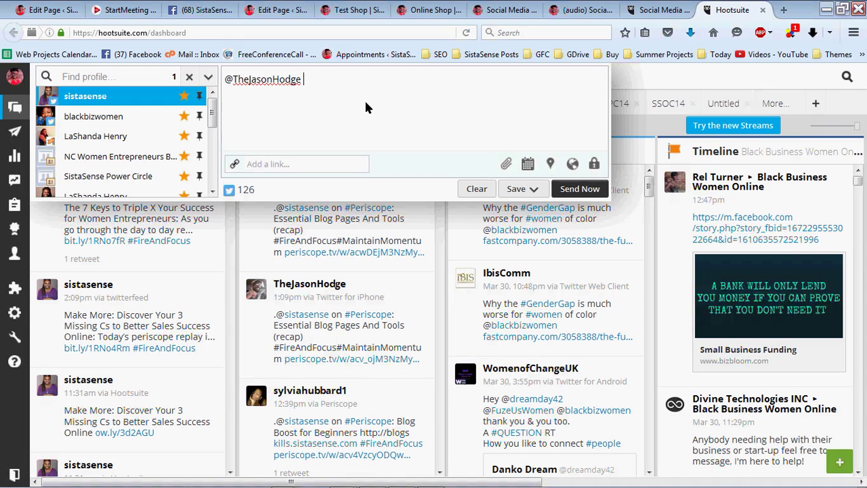
type("Thanks for sharing Ja")
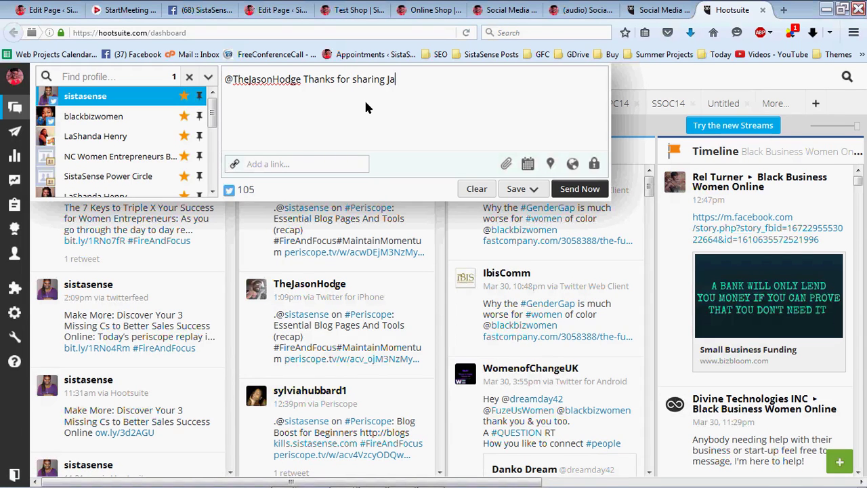
type("son! Your cool")
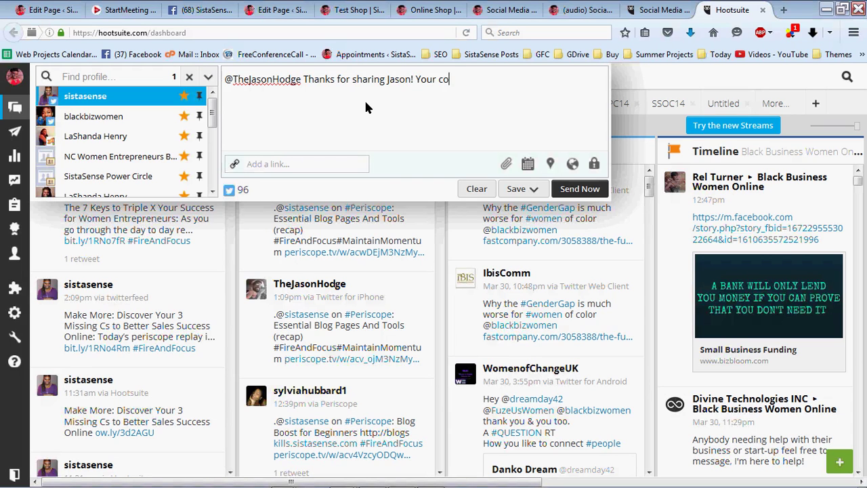
key("BackSpace")
key("BackSpace")
key("BackSpace")
key("BackSpace")
type("rock!")
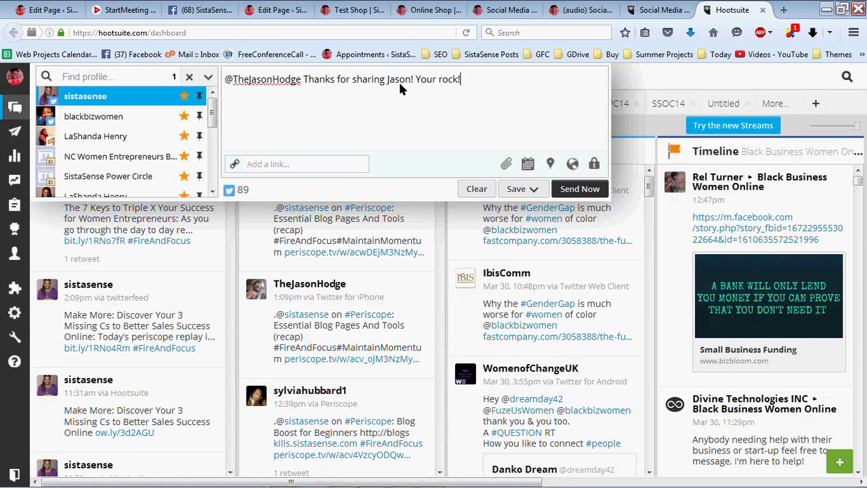
left_click(576, 190)
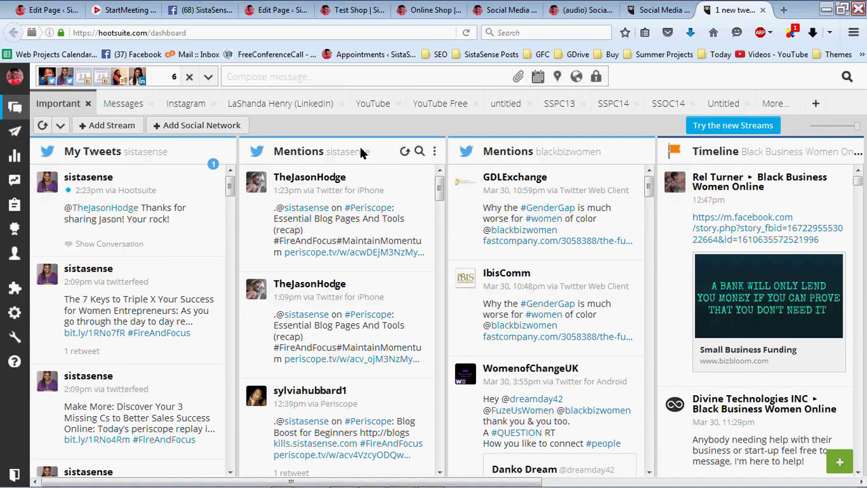
Open a new blank message draft in the dashboard.
left_click(366, 78)
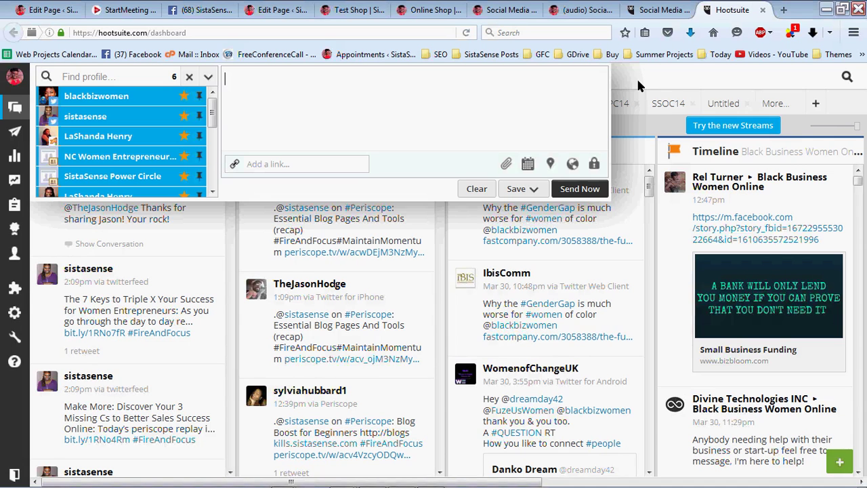
left_click(636, 77)
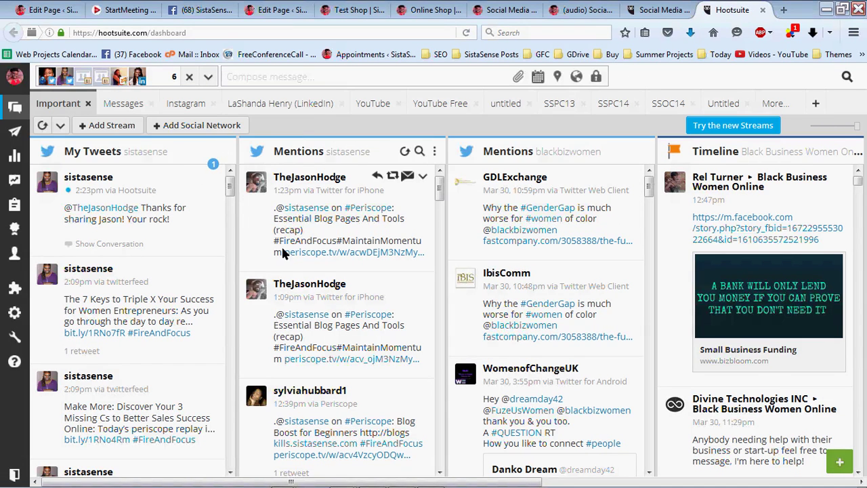
left_click(410, 68)
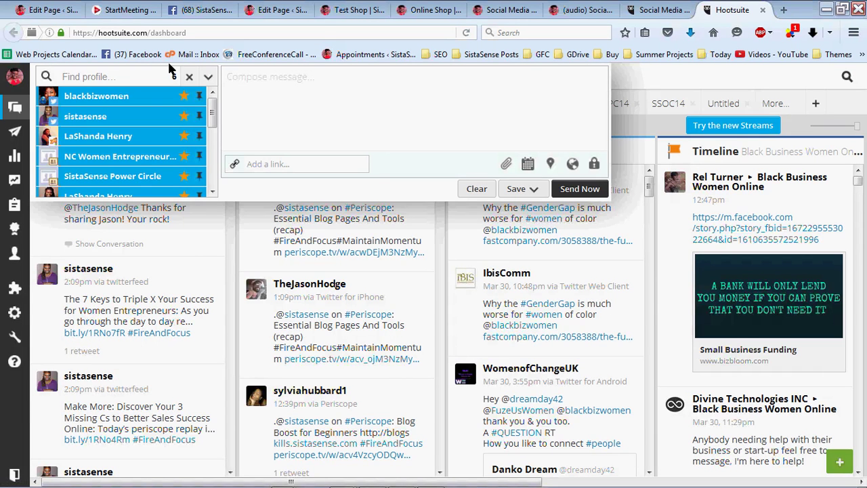
Open the sistasense Twitter profile in a new browser tab and look through its recent tweets.
left_click(784, 10)
type("tw")
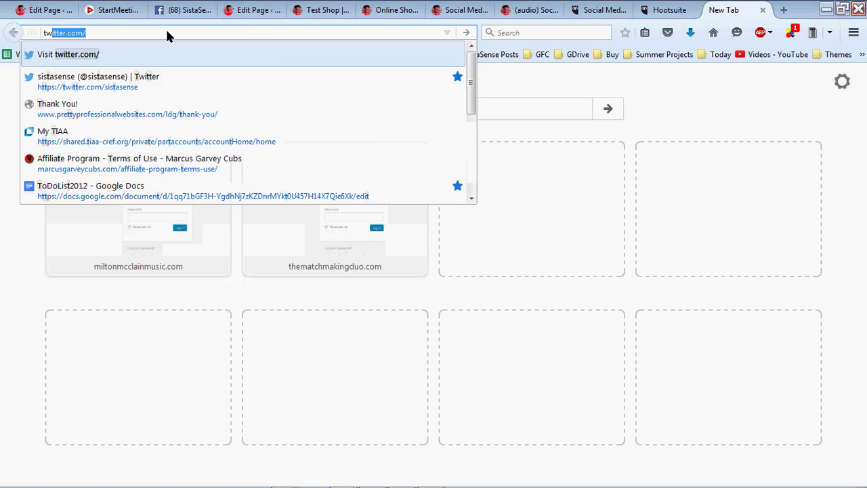
key("Right")
type("s")
key("Return")
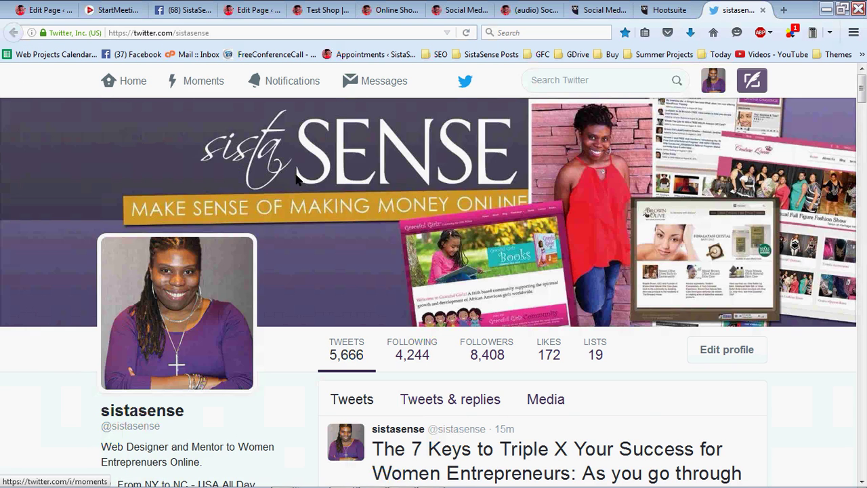
scroll(279, 200, "down", 3)
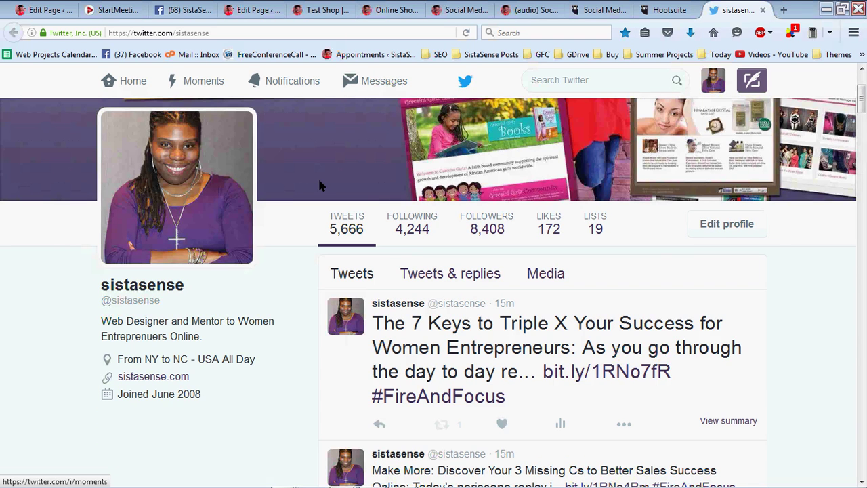
scroll(317, 177, "down", 10)
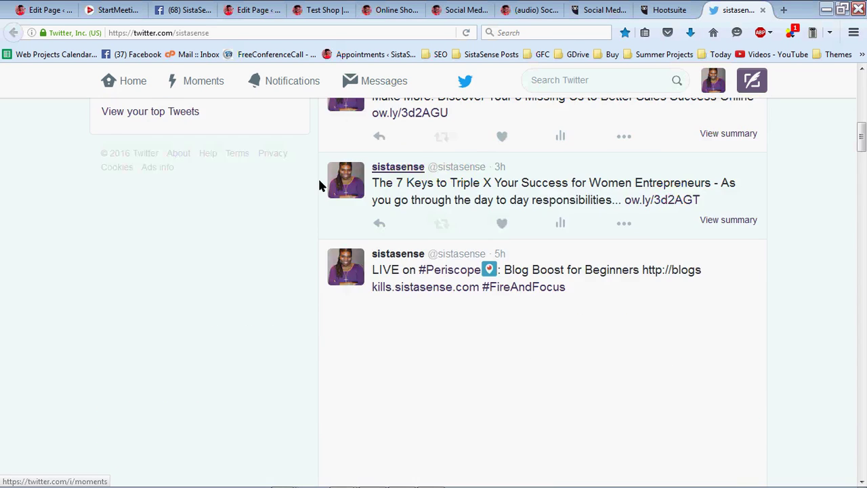
scroll(312, 180, "up", 2)
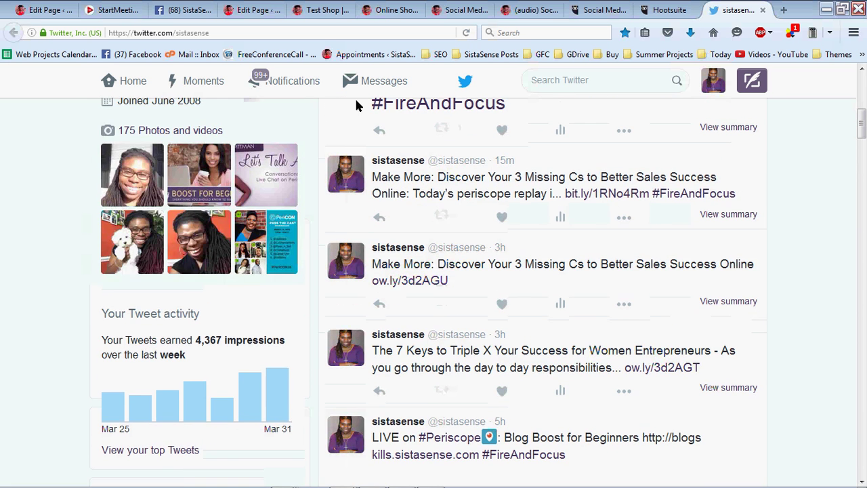
scroll(509, 139, "up", 4)
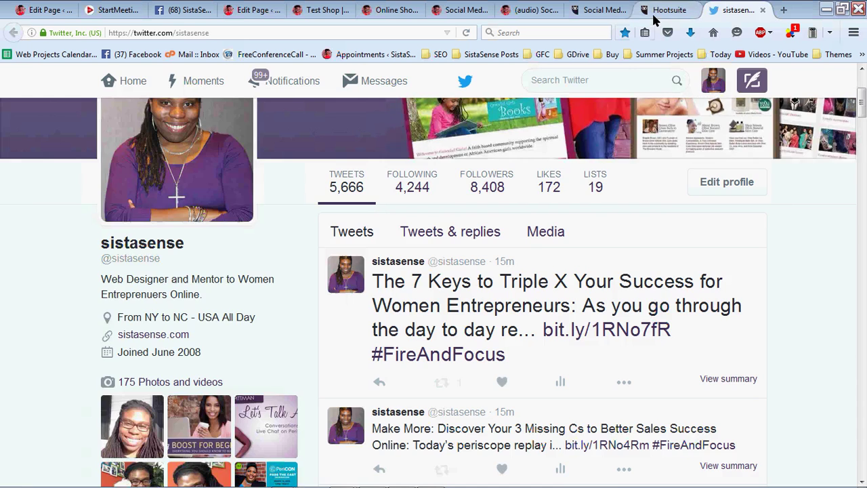
Return to the Hootsuite draft, paste the article's web address into its link field, and leave the message text empty.
left_click(653, 13)
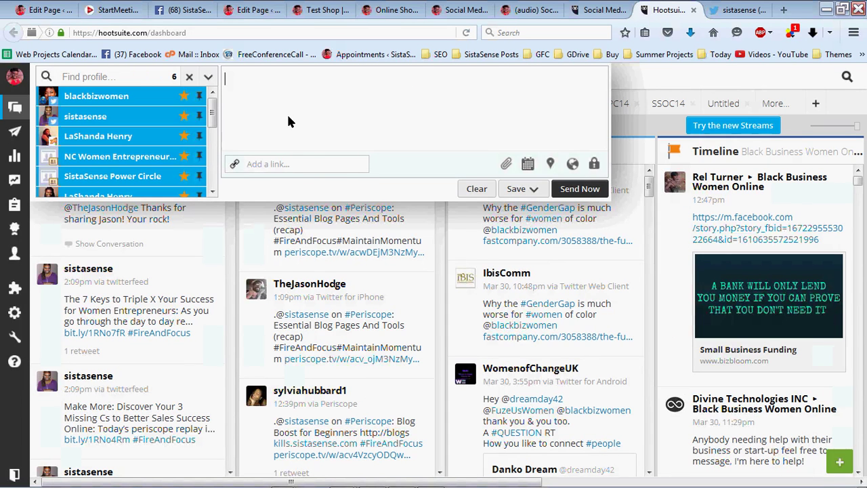
type("http://www.sistasense.com/audio-social-media-money-using-facebook-and-twitter-to-boost-sales/")
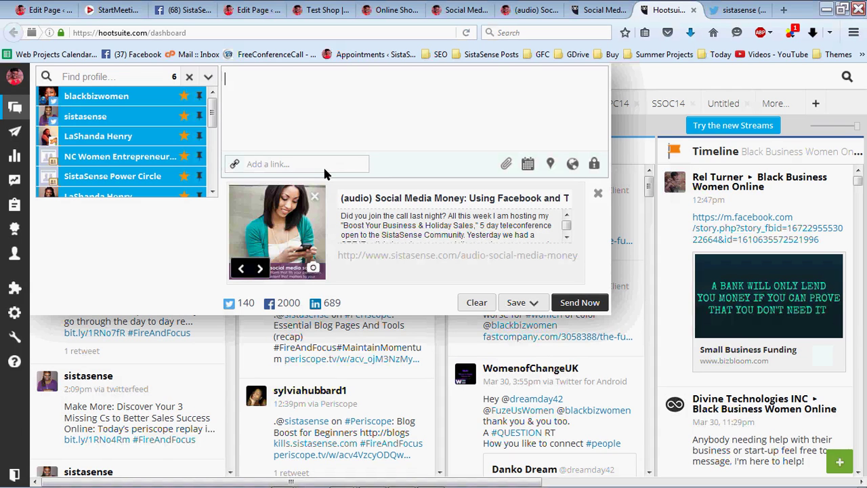
type("http://www.sistasense.com/audio-social-media-money-using-facebook-and-twitter-to-boost-sales/")
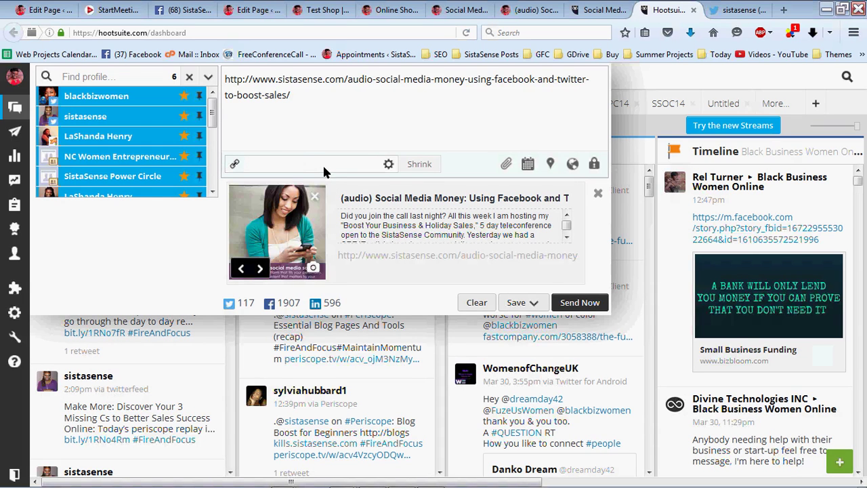
type("http://www.sistasense.com/audio-social-media-money-using-facebook-and-twitter-to-boost-sales/")
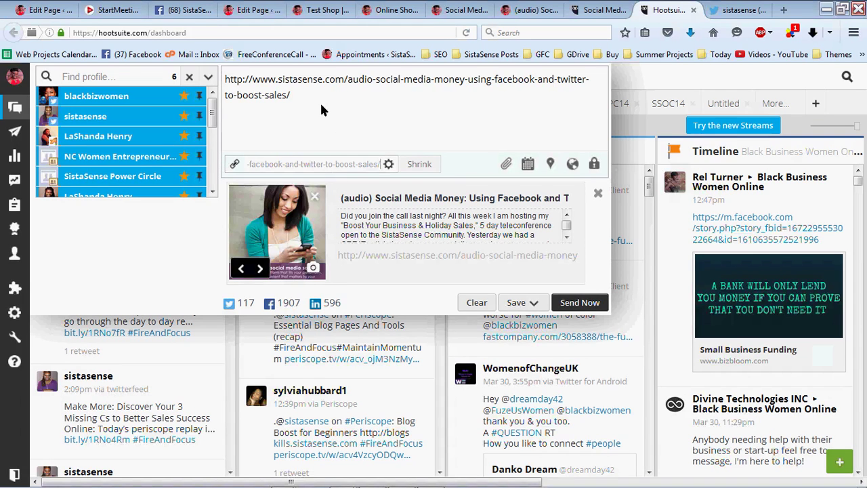
left_click_drag(319, 101, 210, 81)
key("BackSpace")
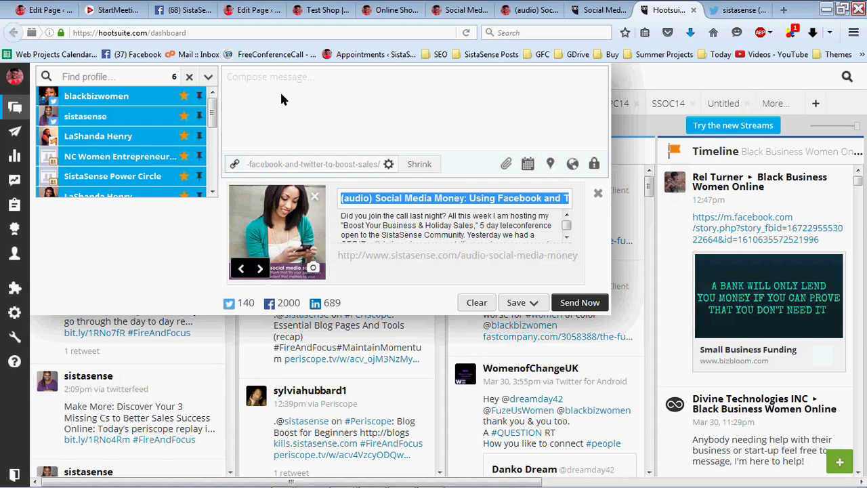
Copy the link preview's title "(audio) Social Media Money: Using Facebook and Twitter to Boost Sales" into the message text.
key("Tab")
key("ctrl+c")
left_click(280, 95)
key("ctrl+v")
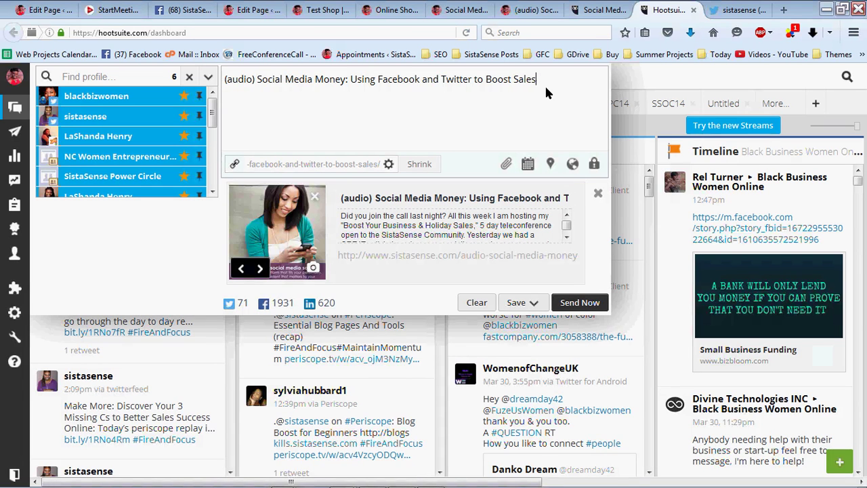
Shorten the attached article link into the message text, and remove the short link from the text.
left_click(419, 163)
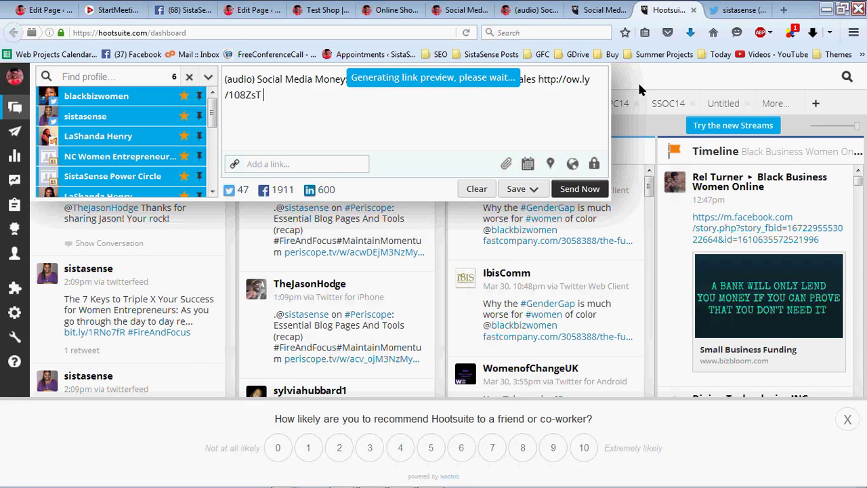
left_click(646, 175)
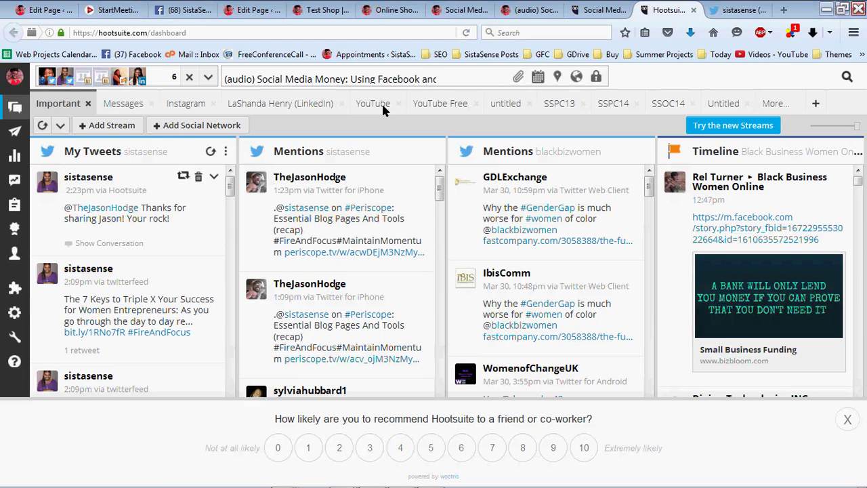
left_click(285, 80)
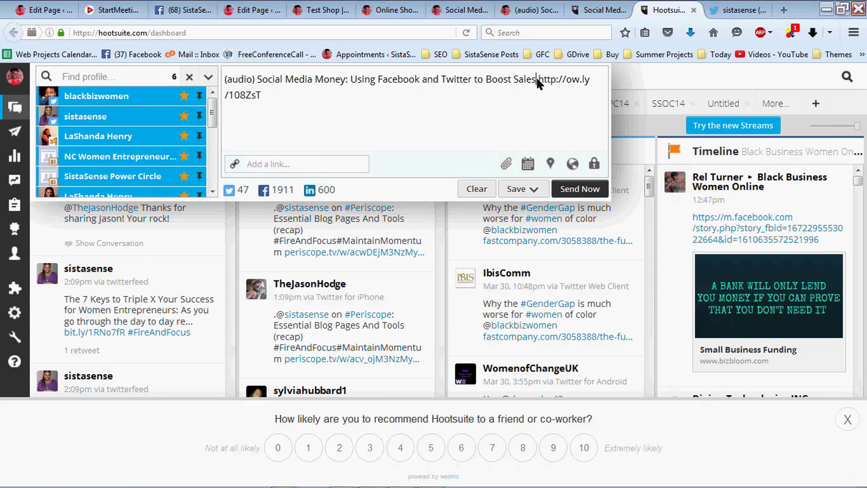
left_click_drag(535, 76, 550, 117)
key("BackSpace")
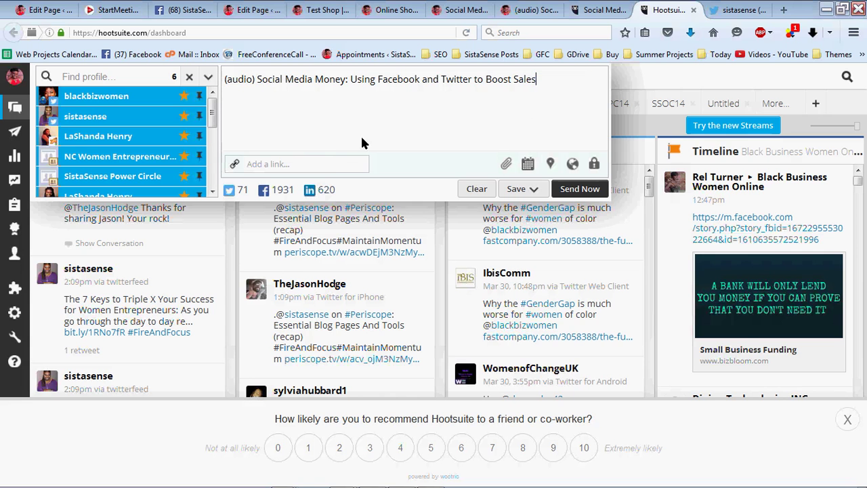
left_click(327, 162)
key("ctrl+v")
key("ctrl+z")
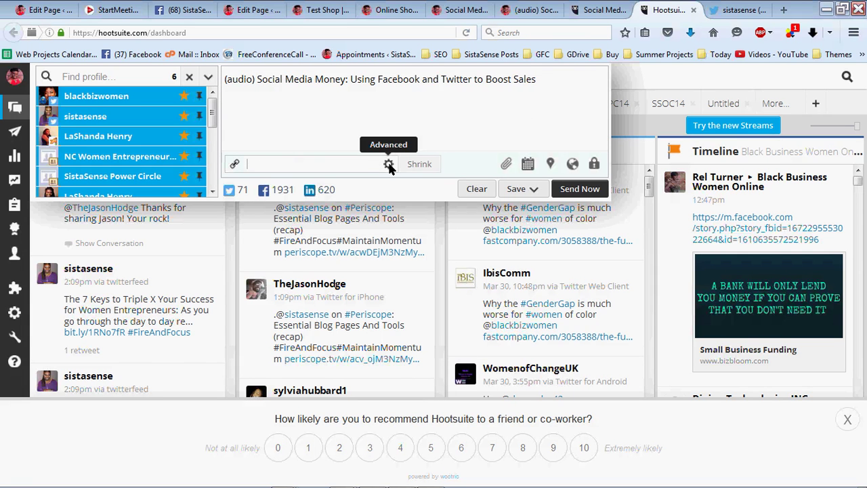
Copy the "(audio) Social Media Money" article's web address from its browser tab and paste it into the Hootsuite draft's link field.
left_click(358, 33)
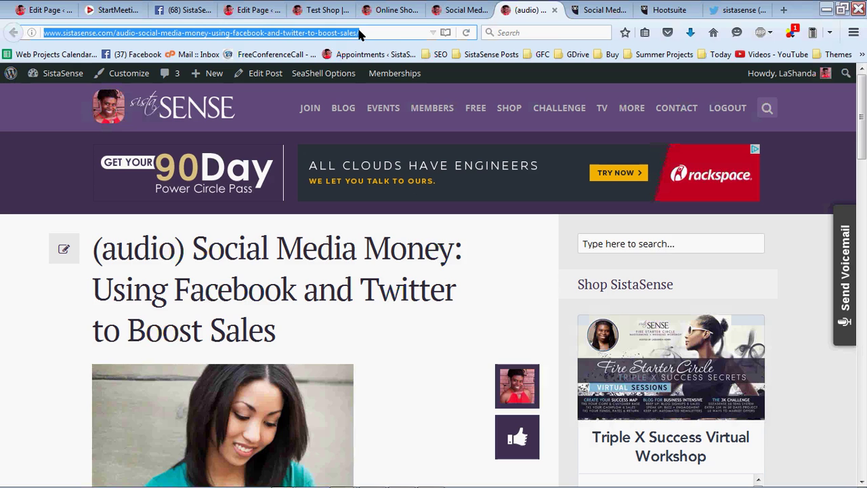
left_click(365, 33)
key("ctrl+a")
left_click(660, 11)
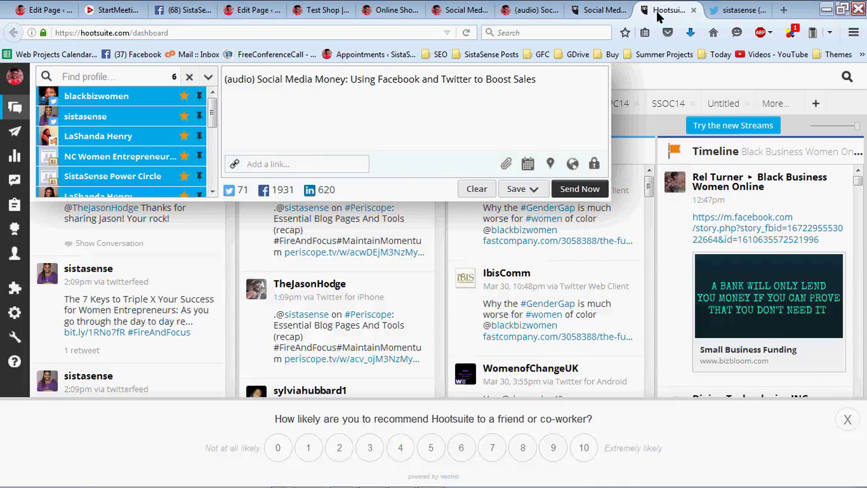
left_click(276, 170)
key("ctrl+v")
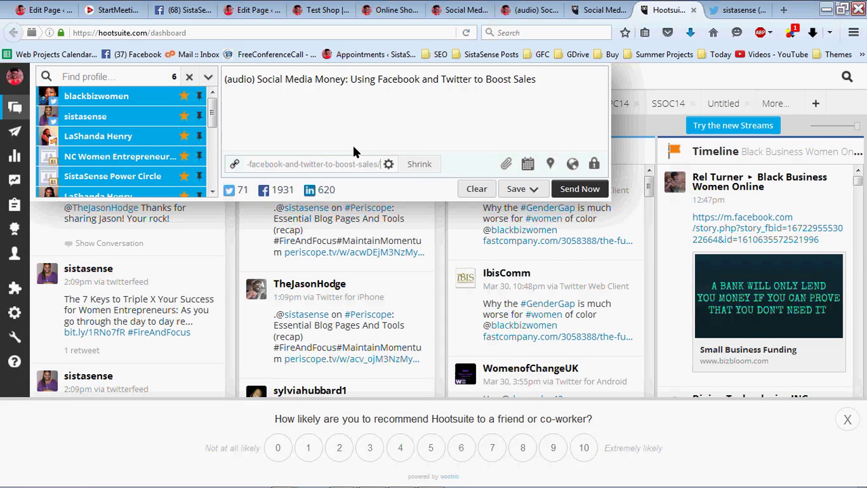
Shorten the link into the message text and send the message to the six selected profiles immediately.
left_click(415, 166)
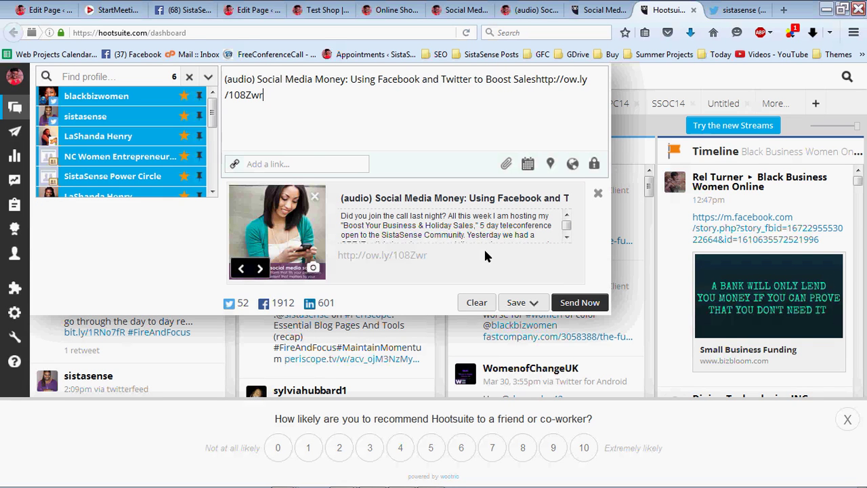
left_click(590, 305)
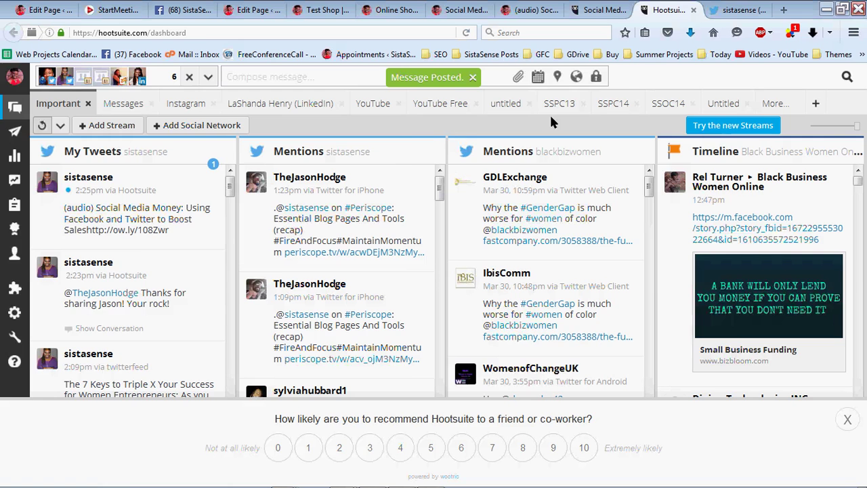
Reload the sistasense Twitter profile and examine the newly posted "(audio) Social Media Money" tweet and its additional options.
left_click(735, 11)
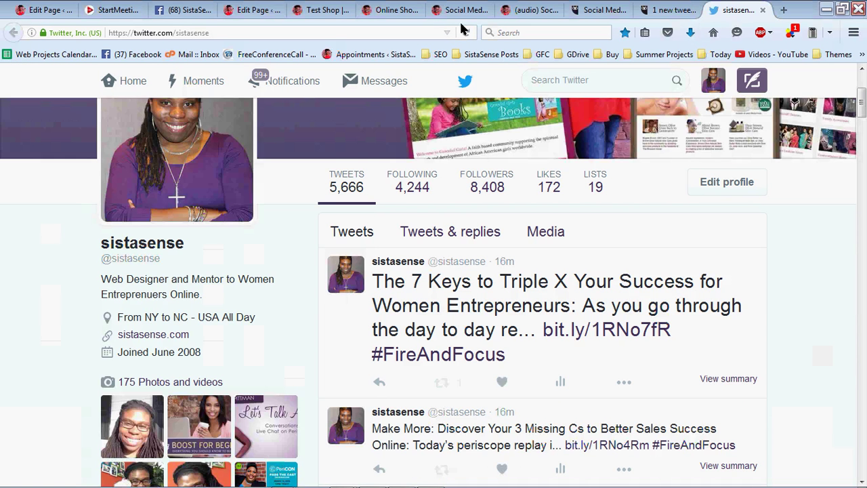
left_click(465, 34)
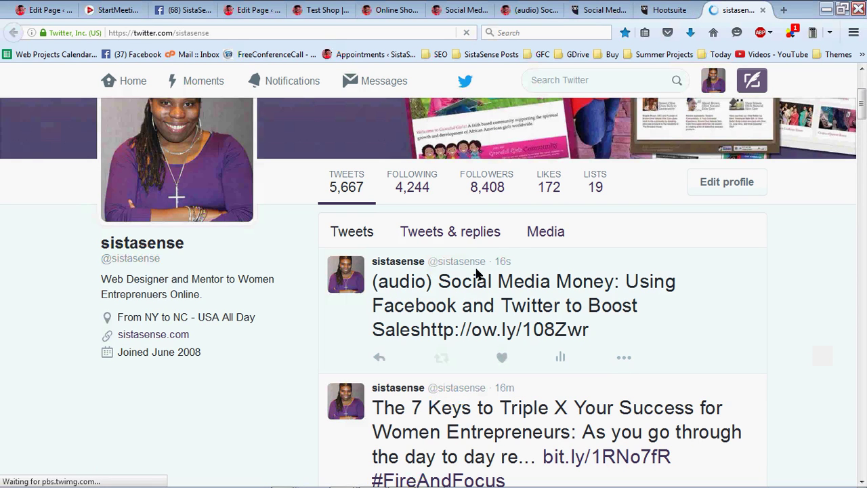
left_click(623, 356)
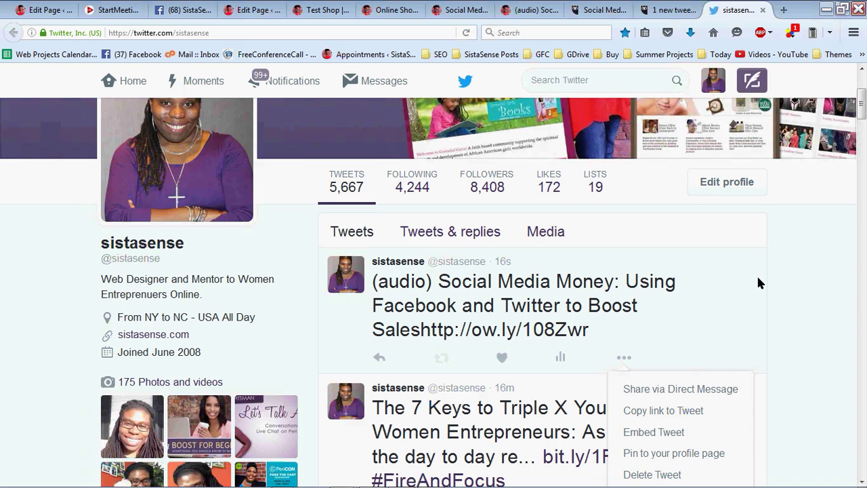
scroll(664, 269, "down", 2)
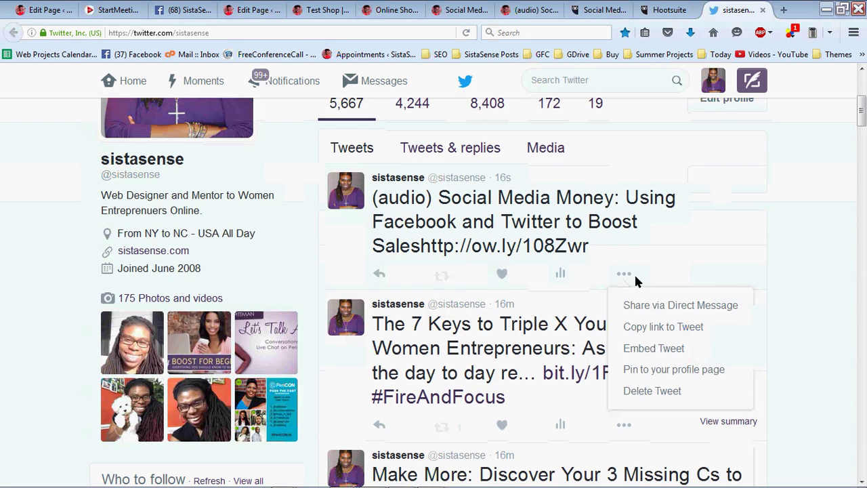
left_click(626, 274)
left_click(624, 273)
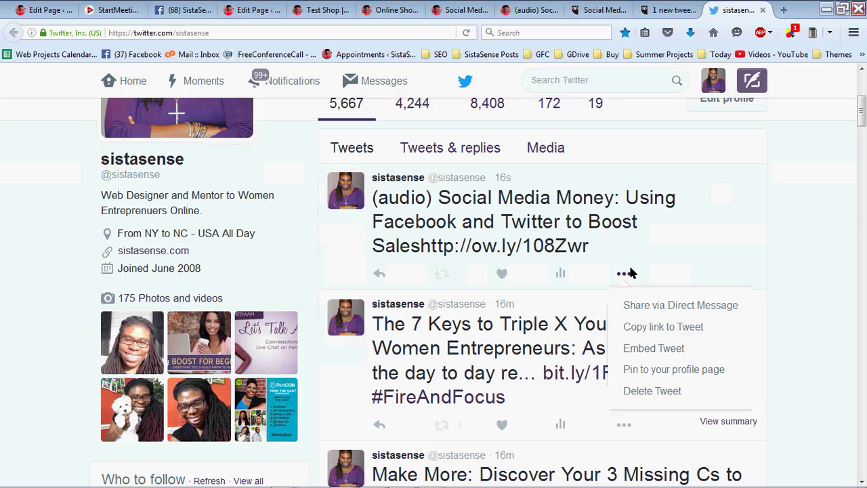
left_click(805, 252)
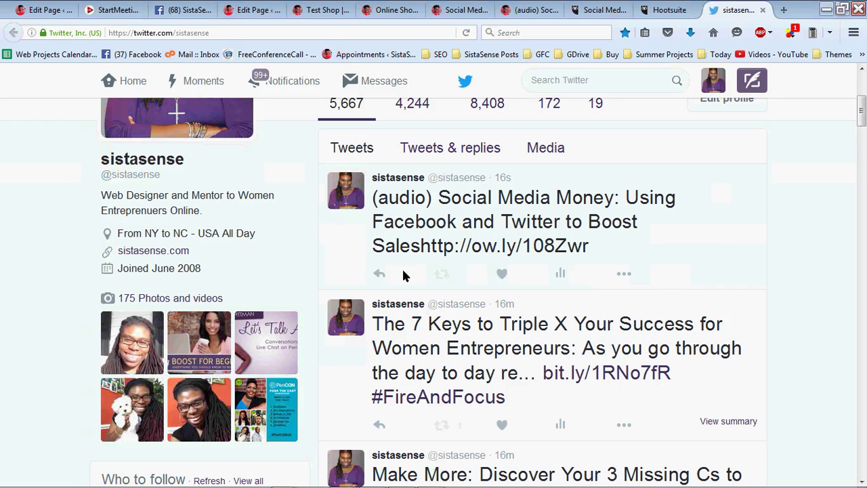
Open facebook.sistasense.com in a new browser tab and examine the article post in the SistaSense Power Circle group.
left_click(783, 10)
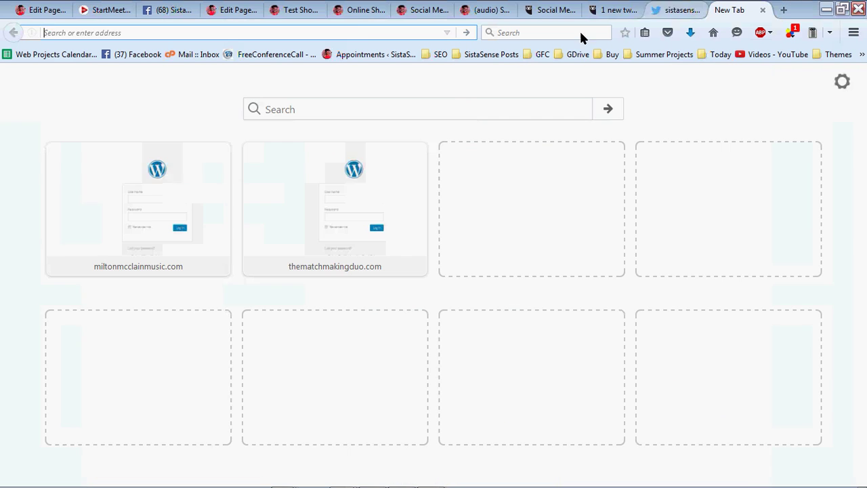
type("facebook.sistasense.com/")
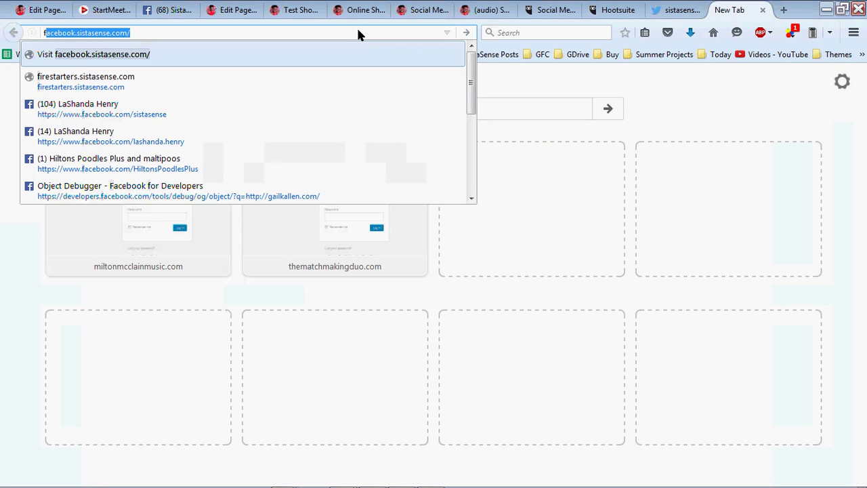
key("Return")
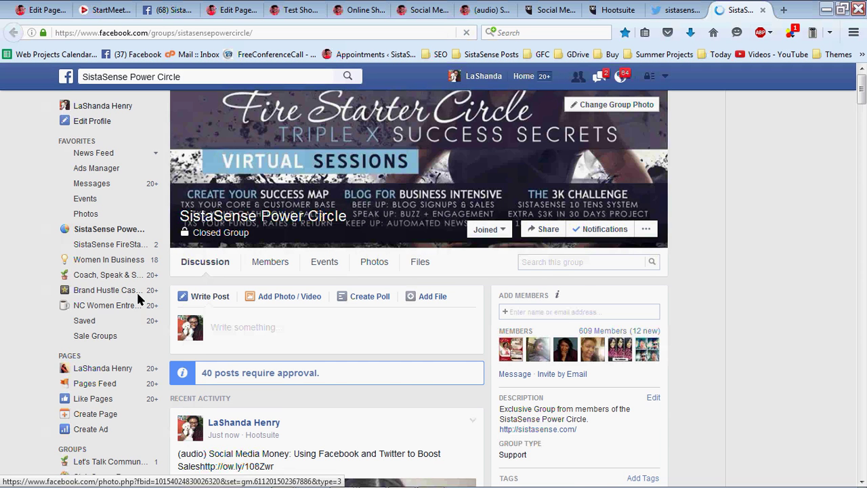
scroll(138, 296, "down", 2)
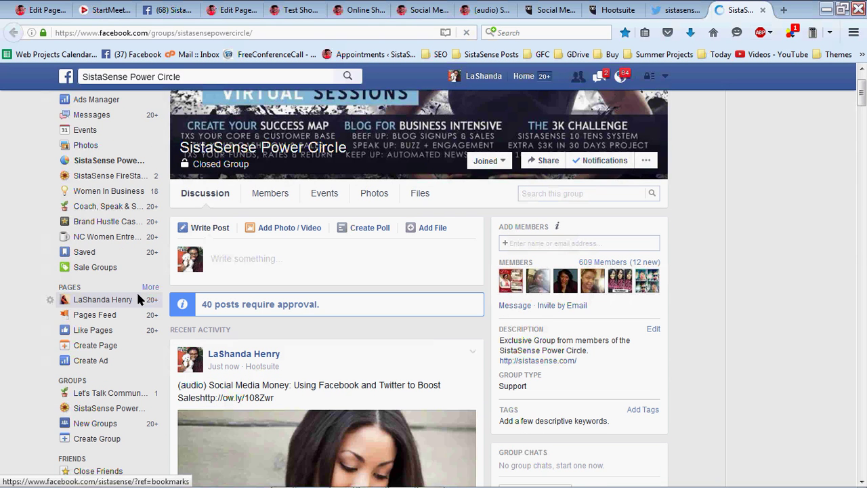
scroll(138, 298, "down", 5)
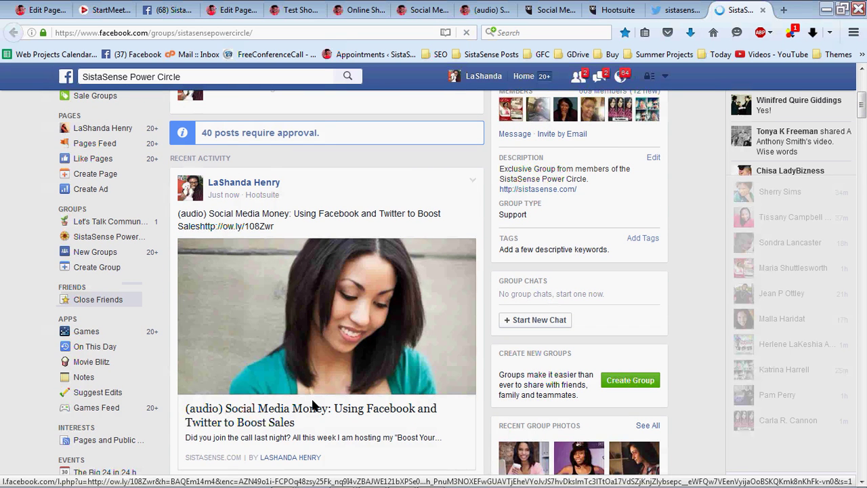
scroll(430, 231, "down", 2)
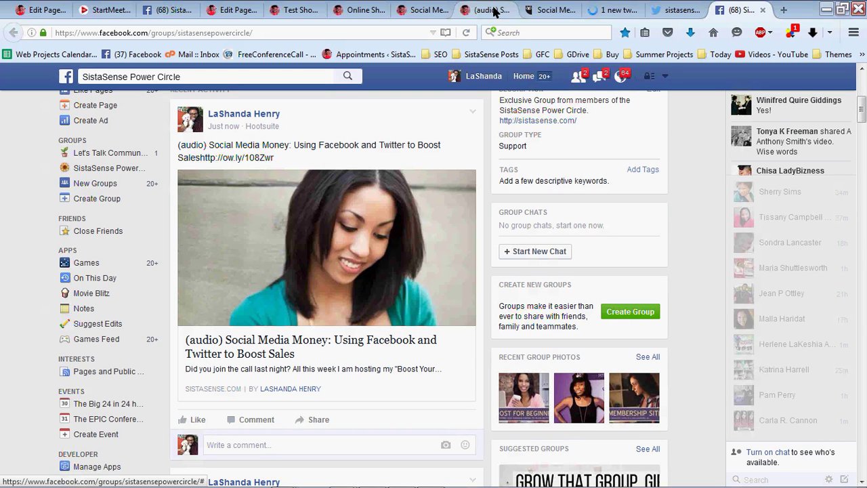
From the blog's recommended social media articles, open "Entrepreneurs: Three 3-Minute Youtube Videos that Are Good for Business (audio)" in a new browser tab.
left_click(493, 10)
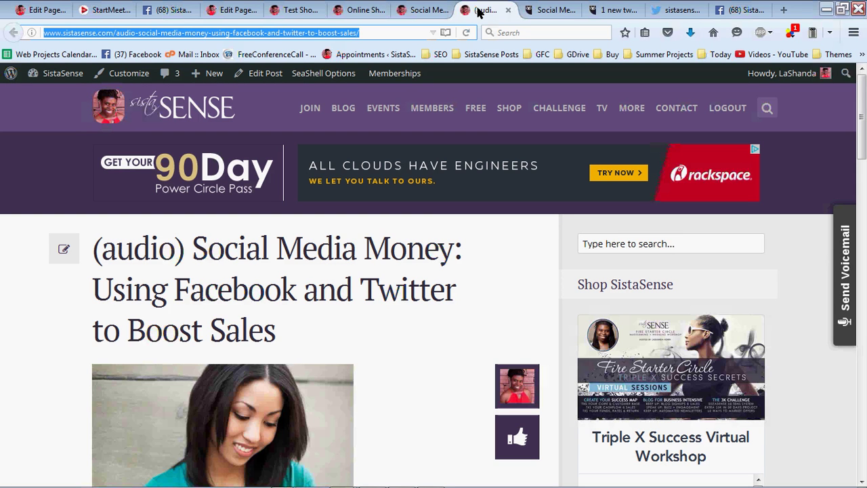
left_click(435, 12)
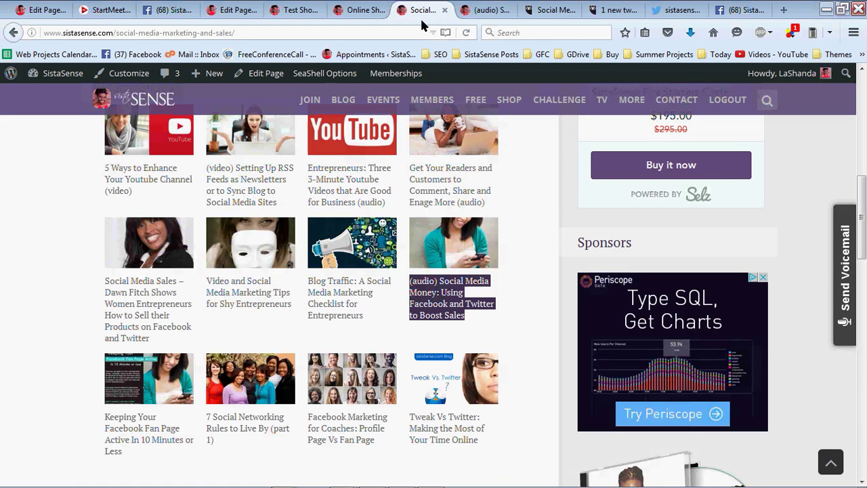
scroll(136, 176, "up", 2)
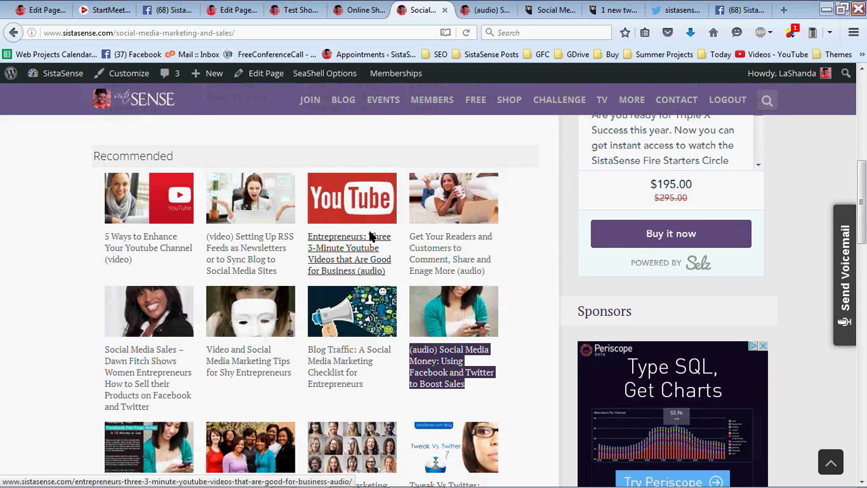
right_click(369, 246)
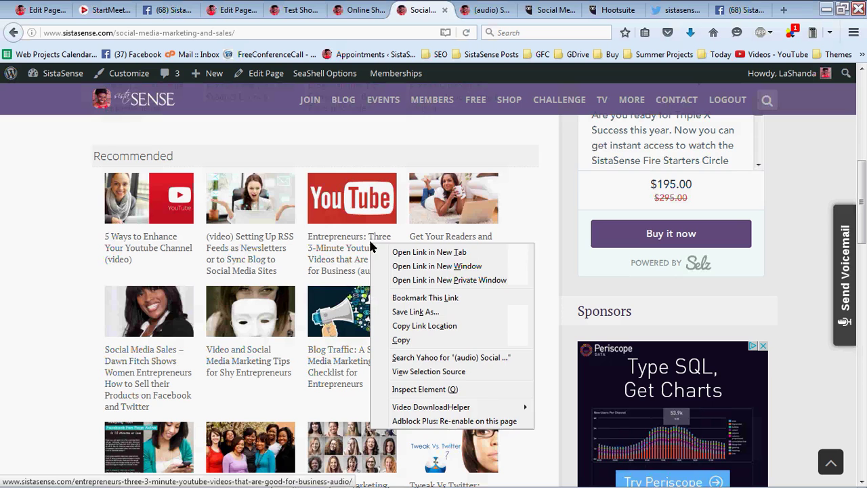
left_click(404, 253)
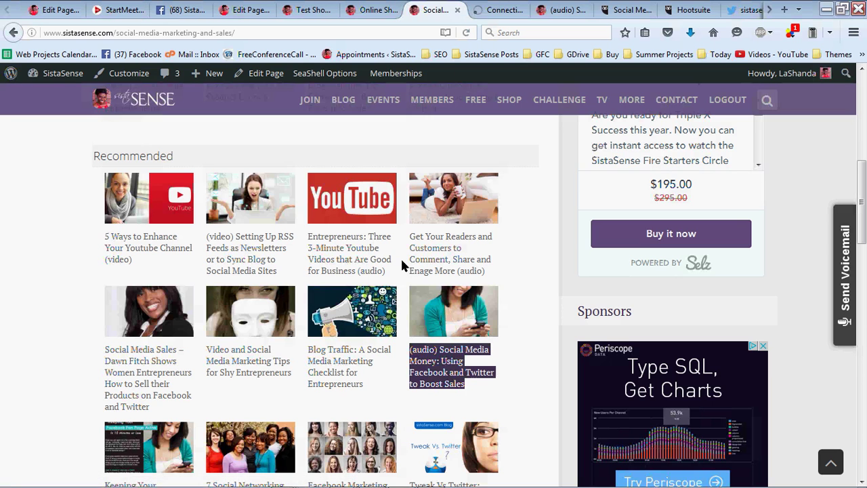
left_click(492, 10)
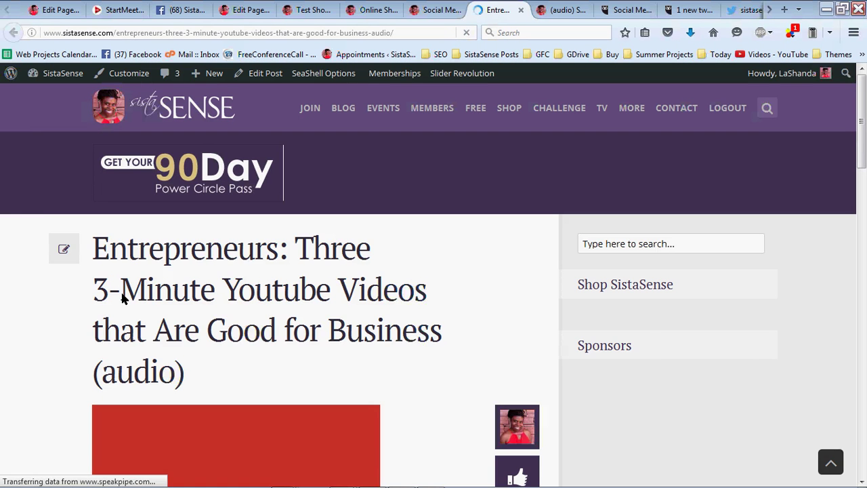
Copy the article's title "Entrepreneurs: Three 3-Minute Youtube Videos that Are Good for Business (audio)" into a new Hootsuite message.
triple_click(99, 250)
key("ctrl+c")
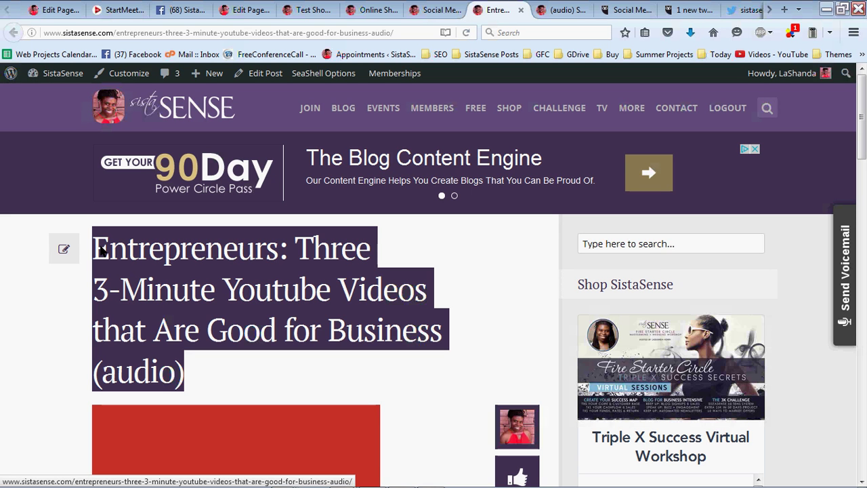
left_click(617, 10)
left_click(647, 11)
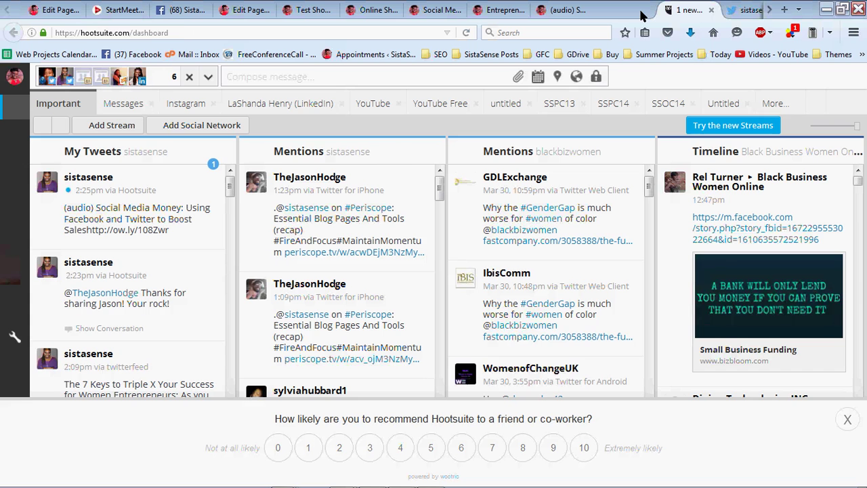
left_click(332, 79)
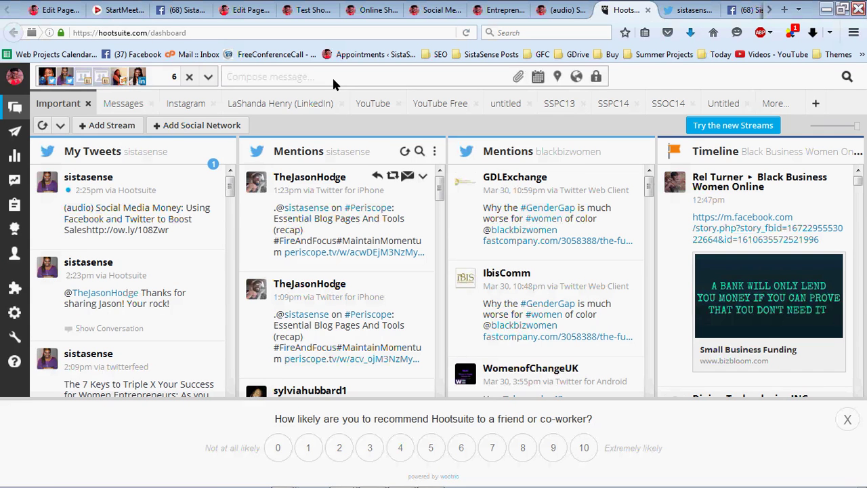
left_click(858, 55)
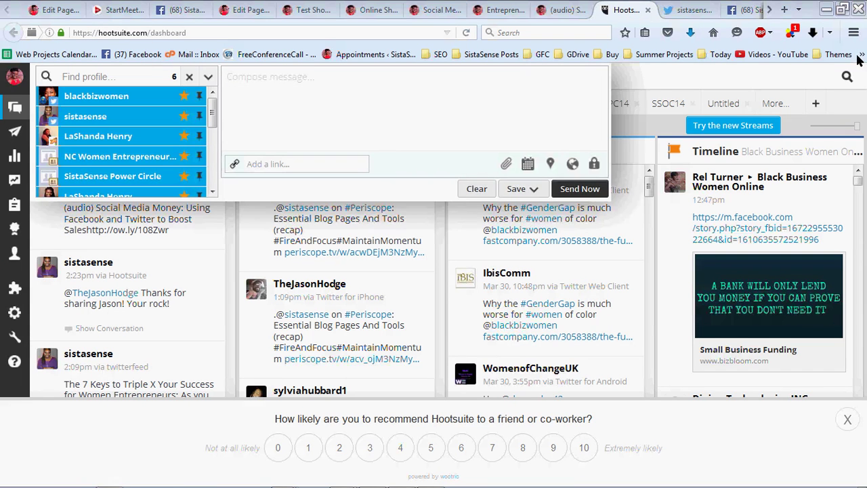
left_click(313, 94)
key("ctrl+v")
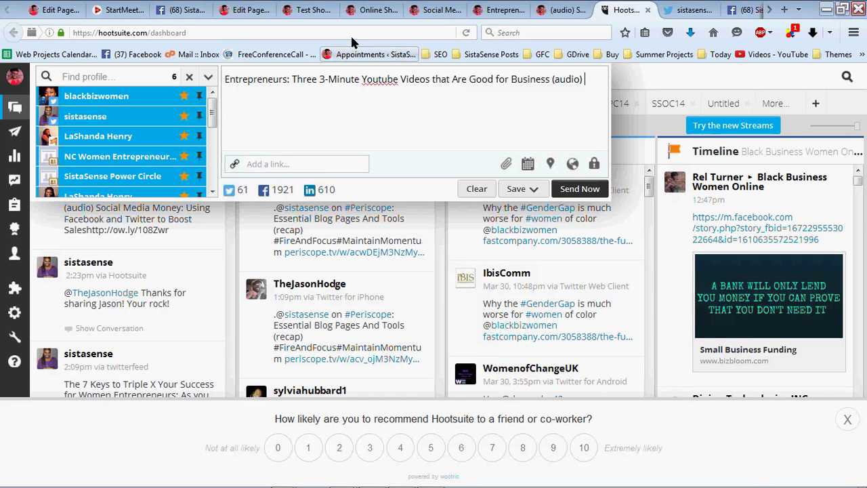
Copy the web address of the "Entrepreneurs: Three 3-Minute Youtube Videos that Are Good for Business (audio)" article.
left_click(552, 9)
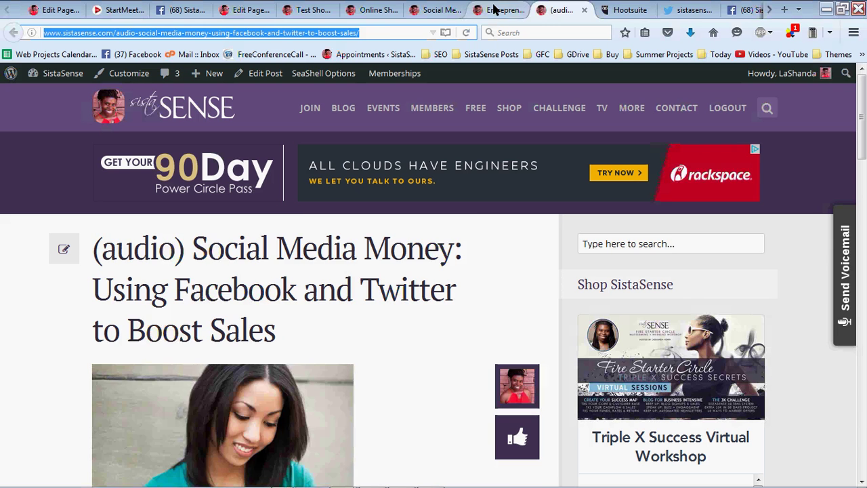
left_click(493, 10)
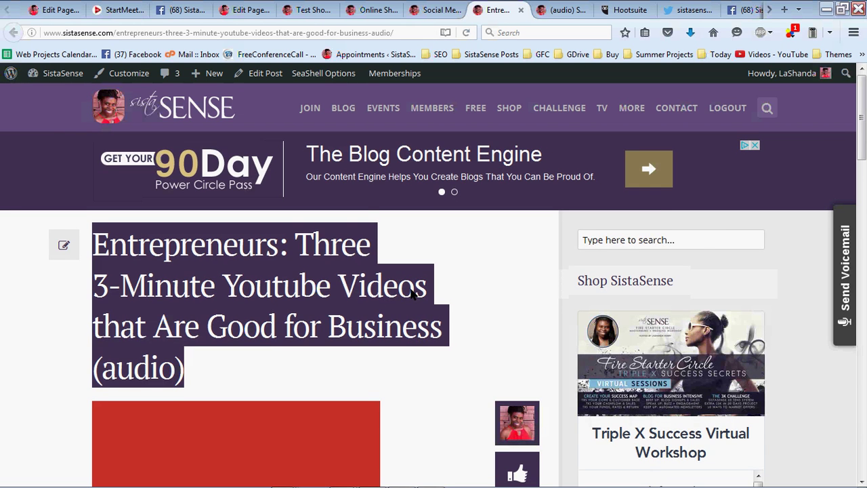
scroll(412, 290, "down", 5)
scroll(417, 284, "down", 6)
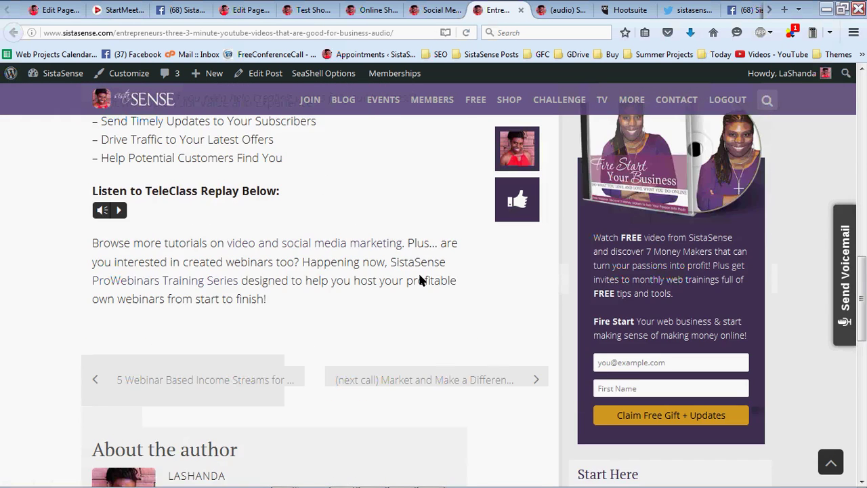
scroll(338, 159, "up", 3)
left_click(309, 34)
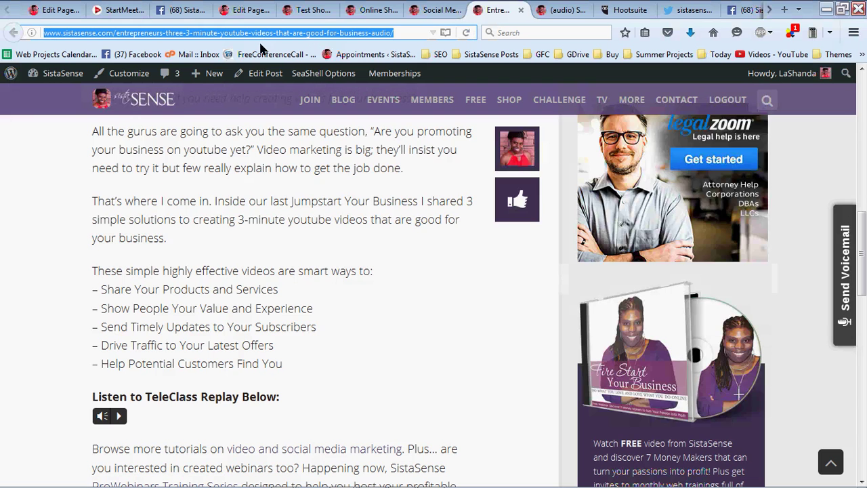
Return to Hootsuite and add the copied article address to the message as a shortened link.
left_click(559, 12)
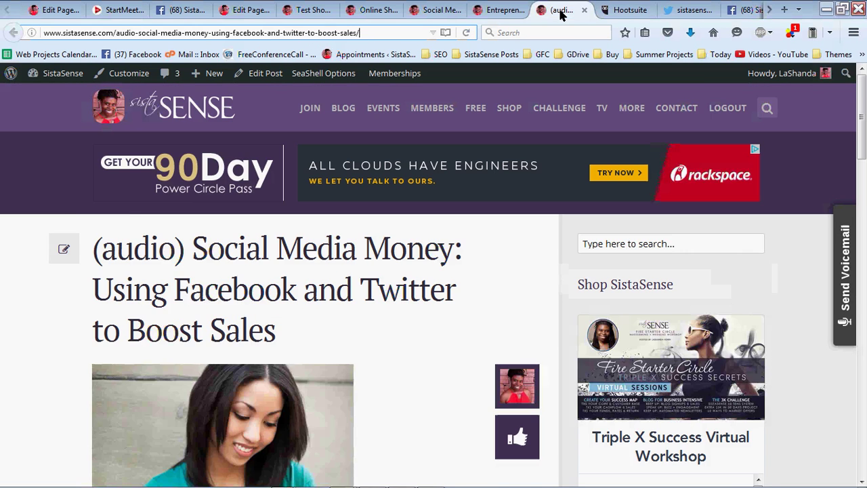
left_click(685, 9)
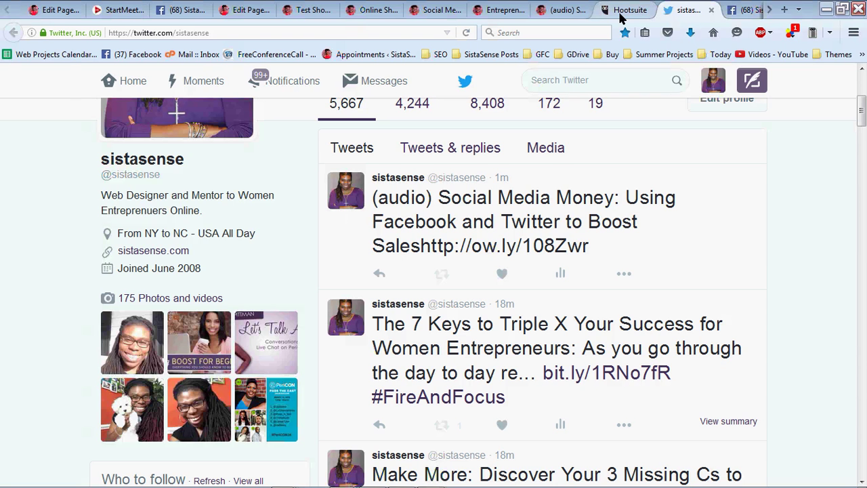
left_click(620, 13)
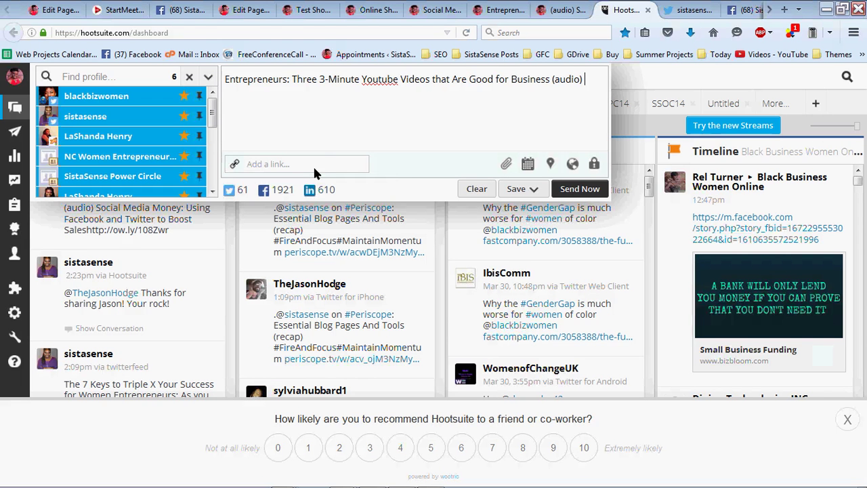
left_click(314, 170)
key("ctrl+v")
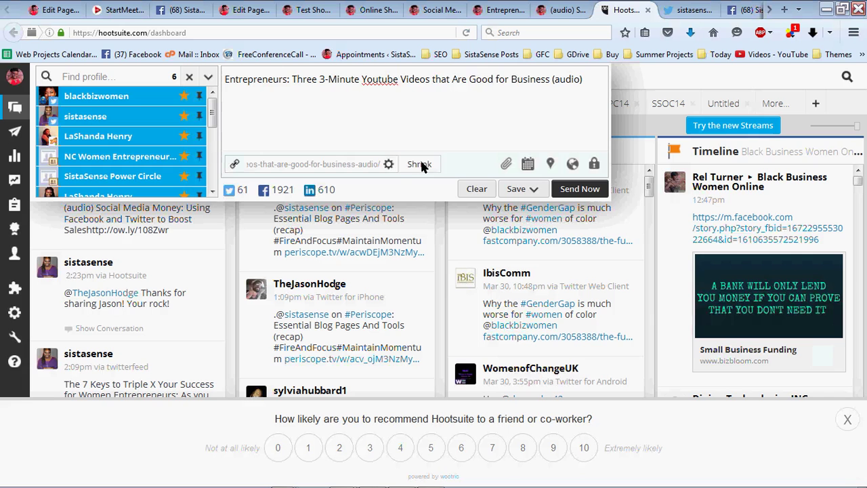
left_click(419, 164)
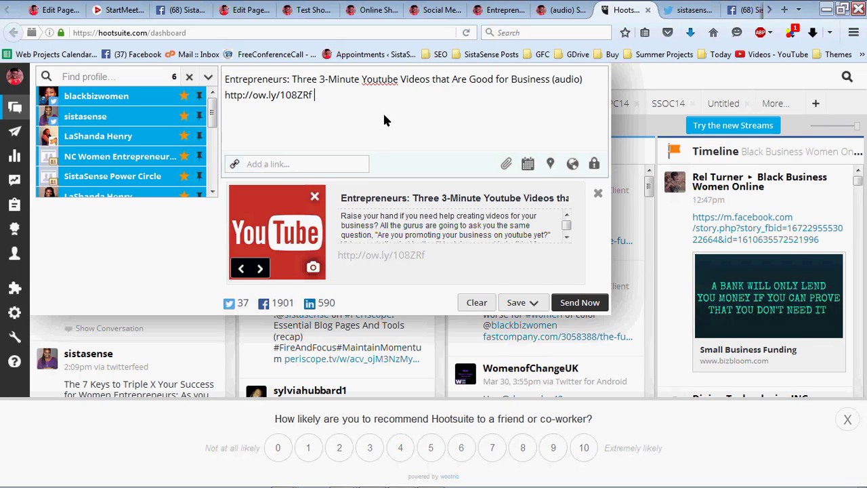
Schedule the message for 2016-04-31 at 2:35 PM to the six selected profiles.
left_click(526, 163)
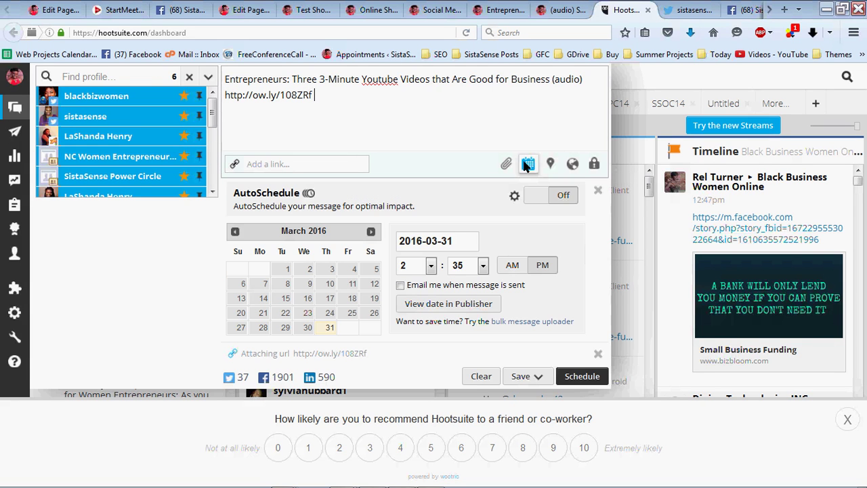
left_click_drag(432, 243, 438, 245)
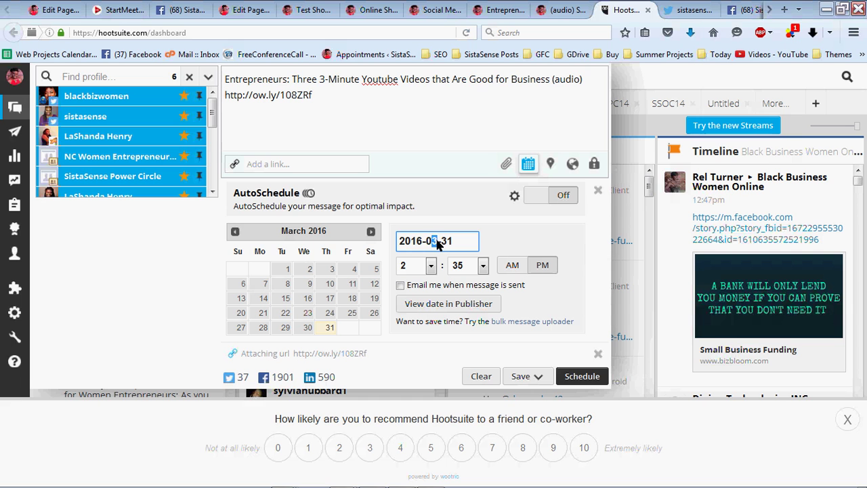
type("4")
left_click(464, 263)
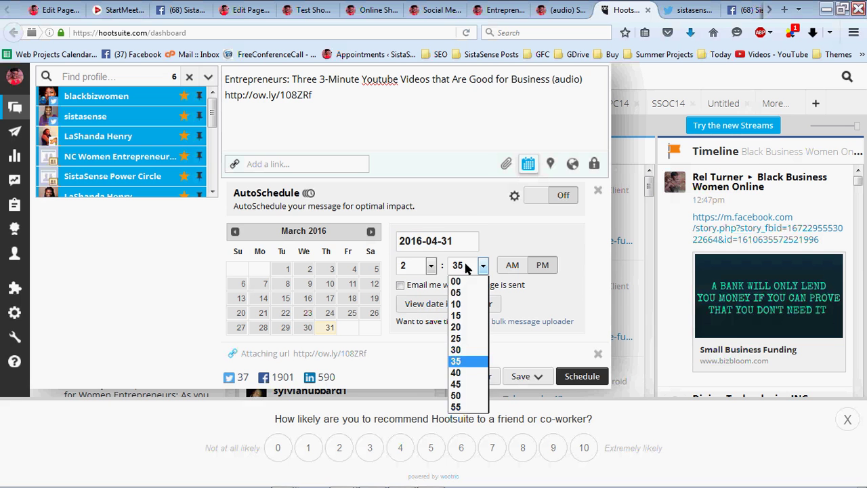
left_click(464, 263)
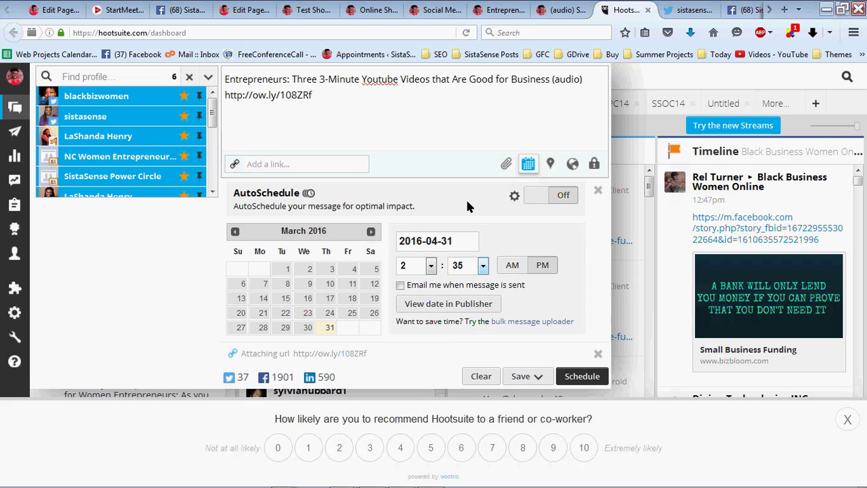
left_click(583, 376)
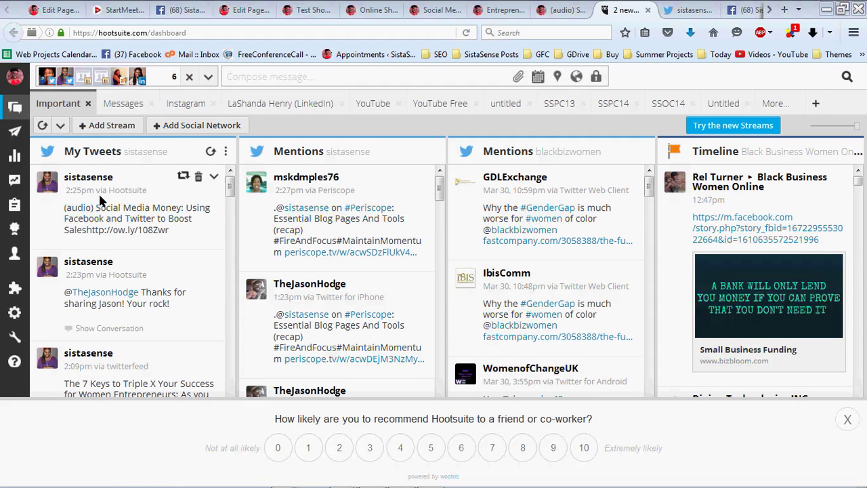
mouse_move(19, 133)
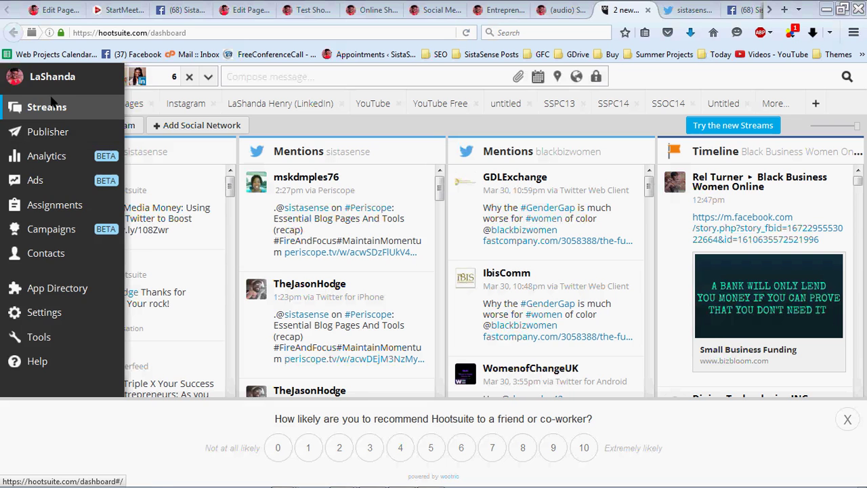
left_click(289, 72)
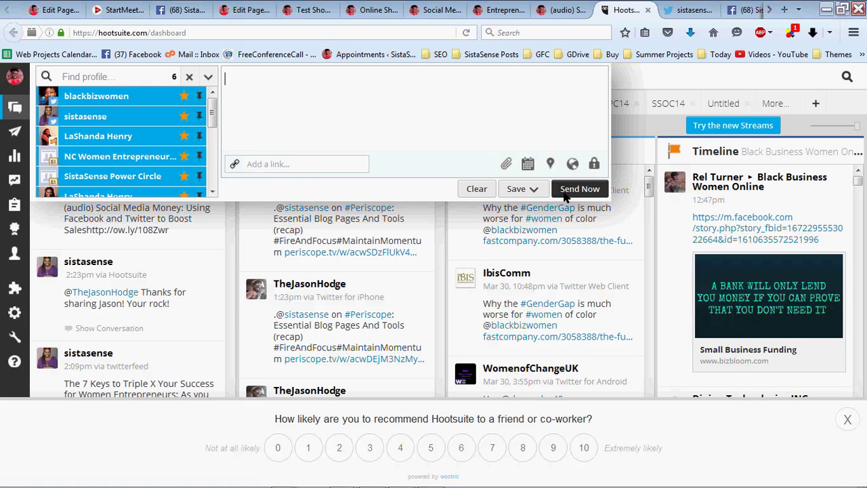
left_click(641, 75)
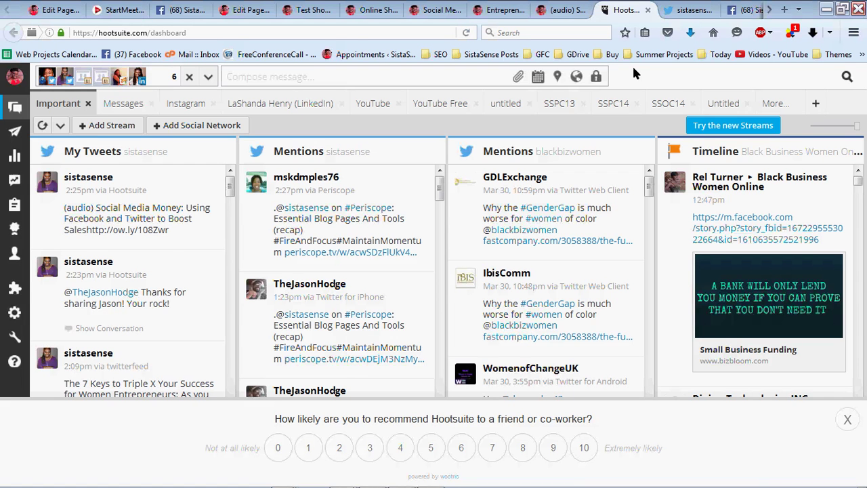
left_click(568, 15)
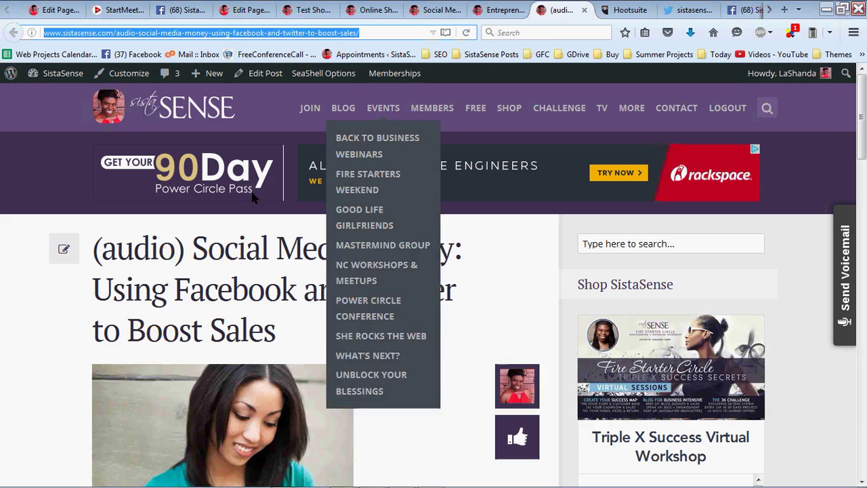
mouse_move(347, 111)
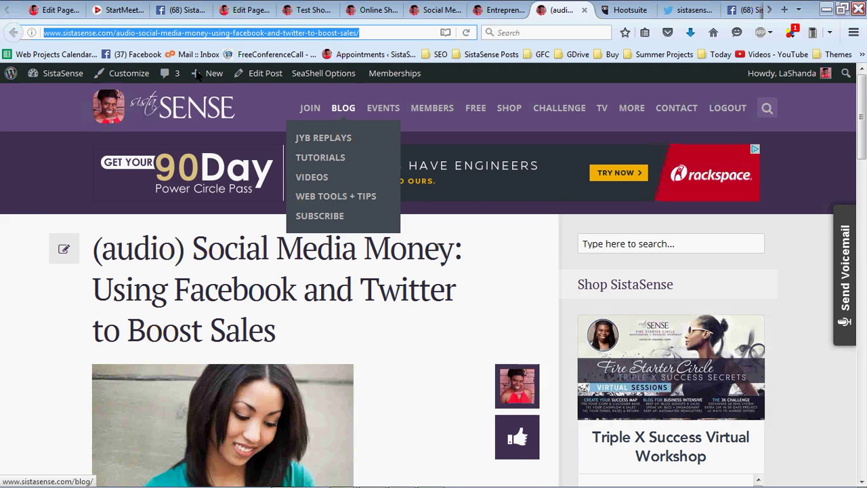
left_click(120, 38)
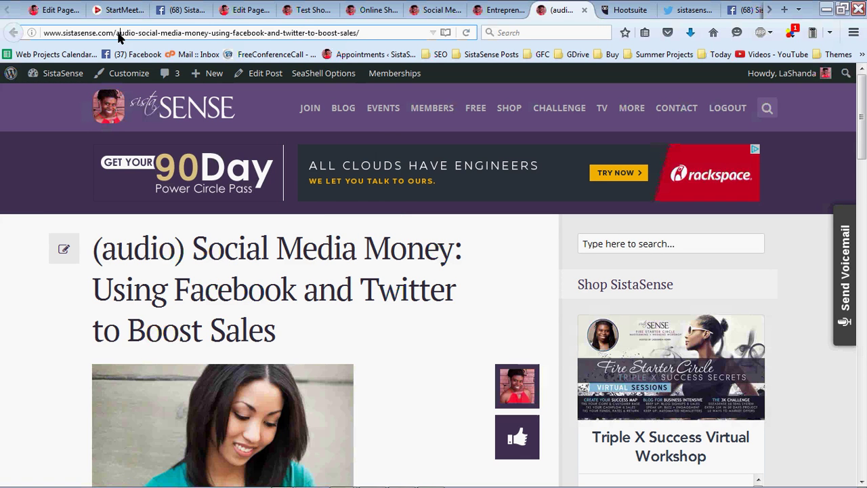
left_click_drag(116, 34, 408, 37)
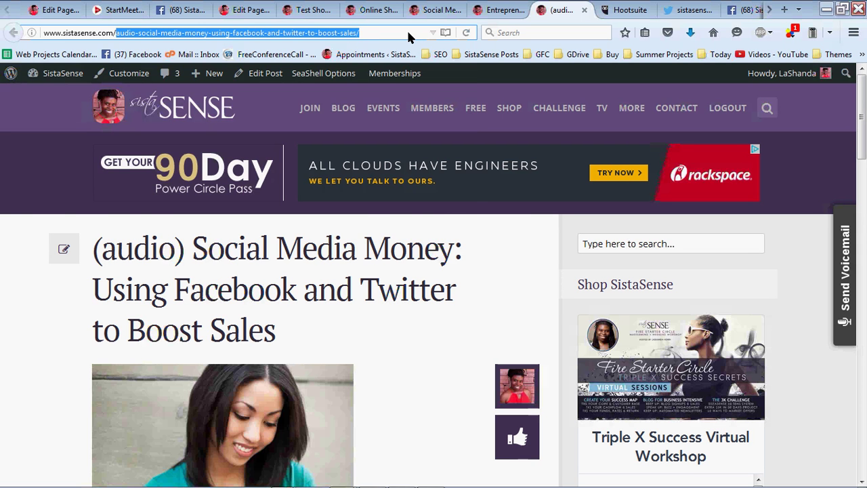
type("feed")
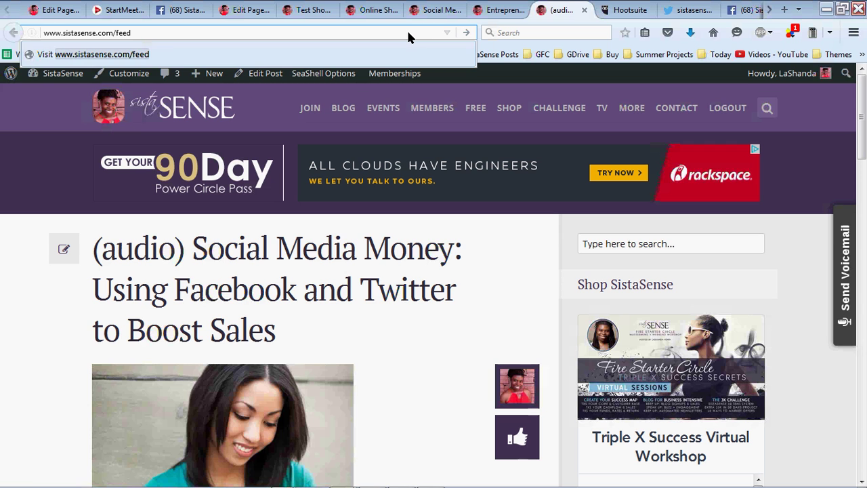
key("Return")
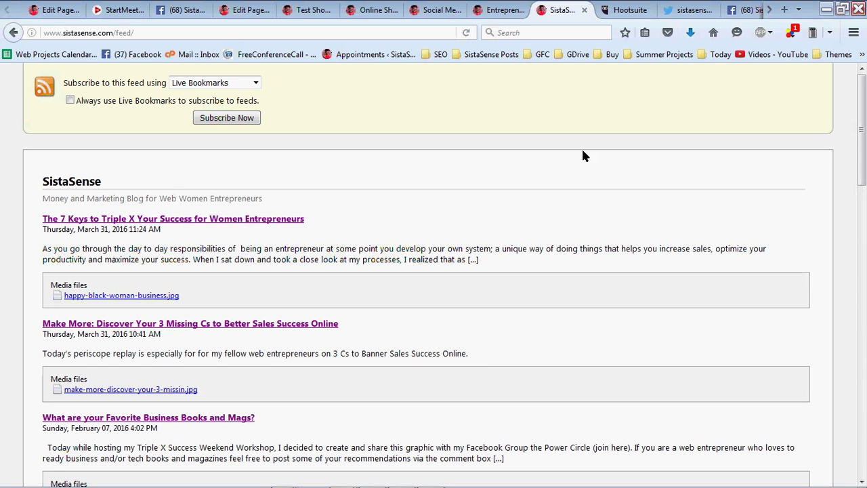
Switch back to Hootsuite and examine the scheduled messages and content sources in the Publisher.
left_click(622, 10)
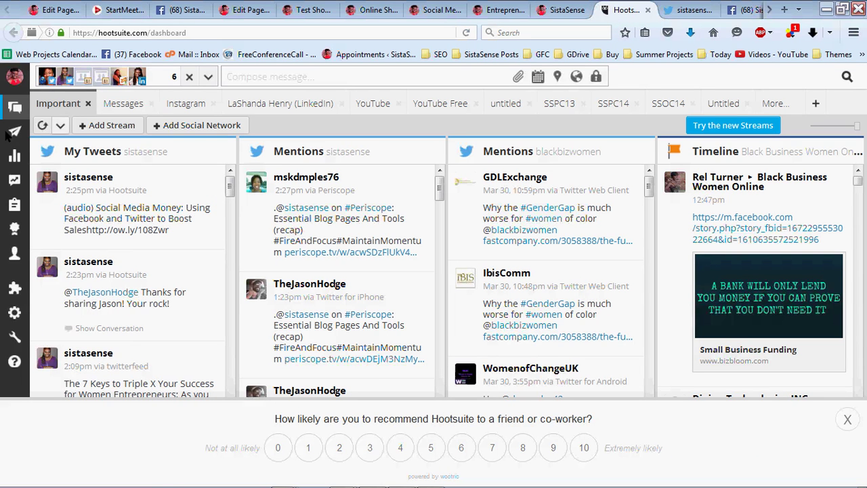
mouse_move(30, 134)
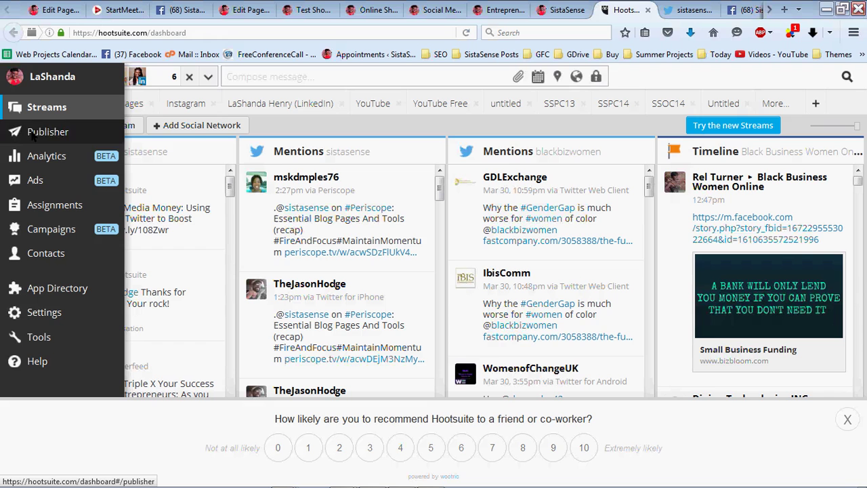
left_click(34, 133)
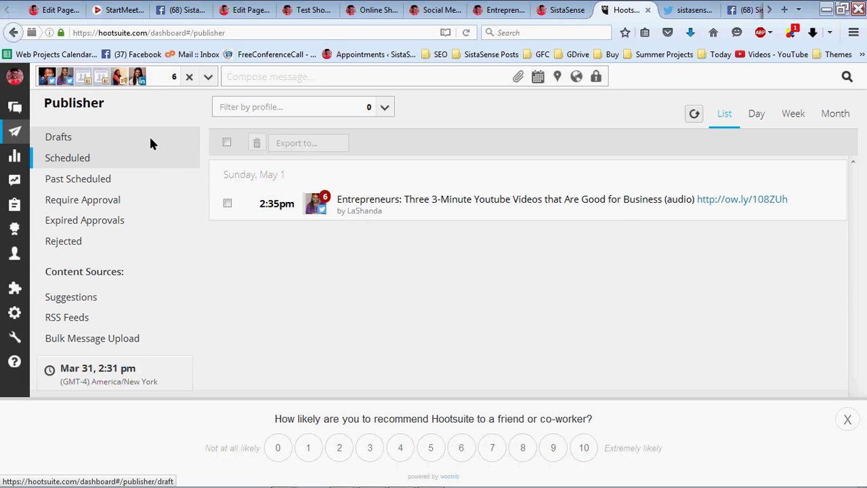
left_click(264, 76)
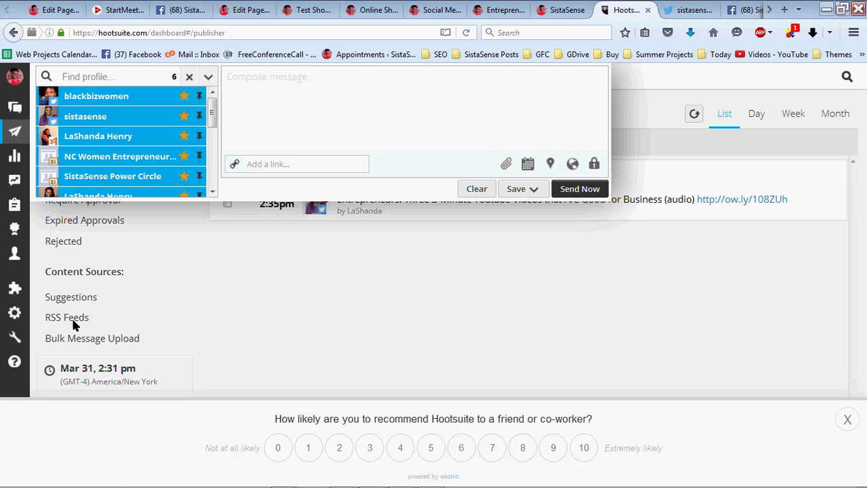
left_click(311, 302)
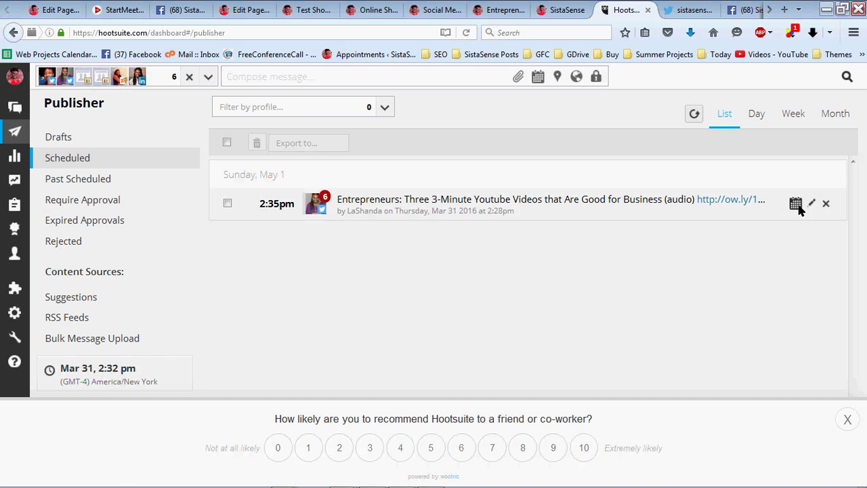
Open the scheduled "Entrepreneurs: Three 3-Minute Youtube Videos" message for editing and set its date to 2016-04-04.
left_click(811, 205)
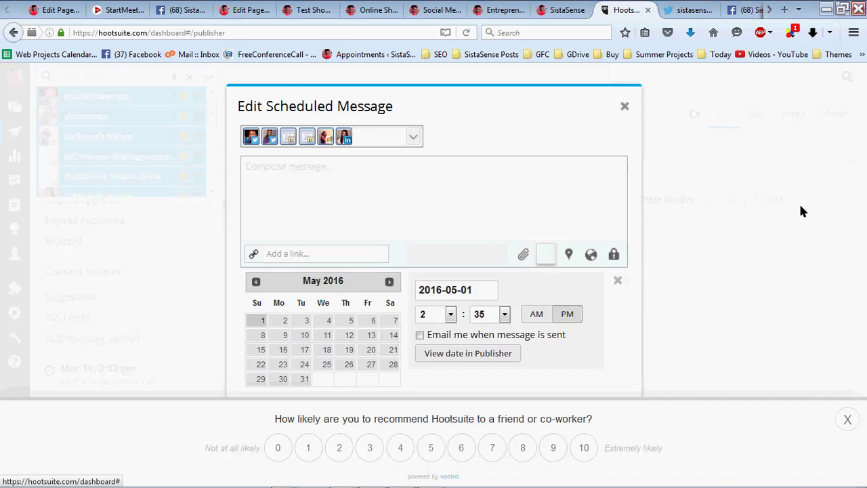
left_click(546, 256)
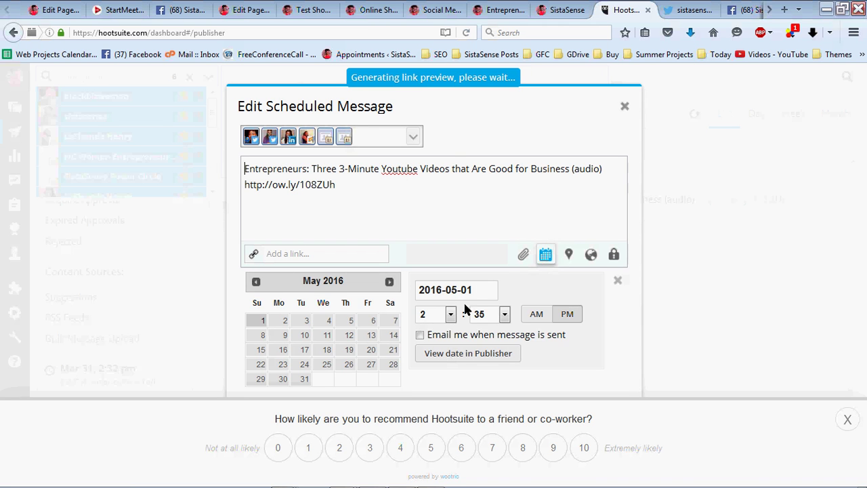
left_click(545, 256)
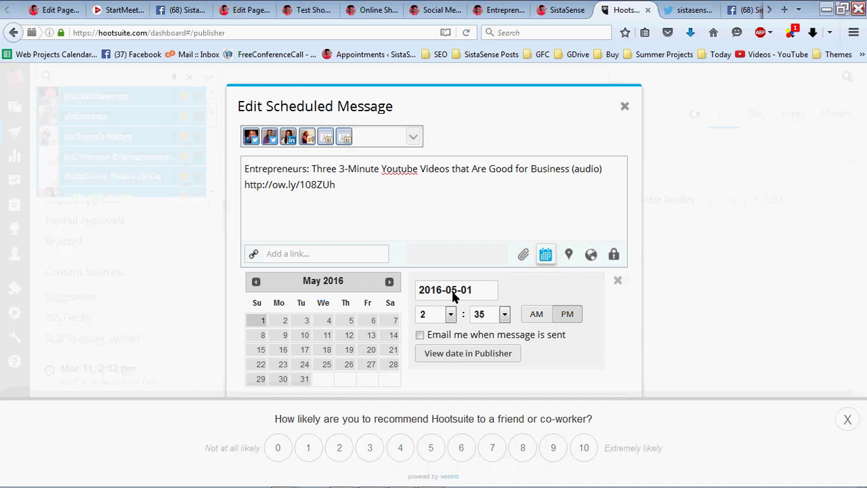
left_click_drag(457, 294, 452, 294)
type("4")
left_click(553, 290)
left_click(484, 351)
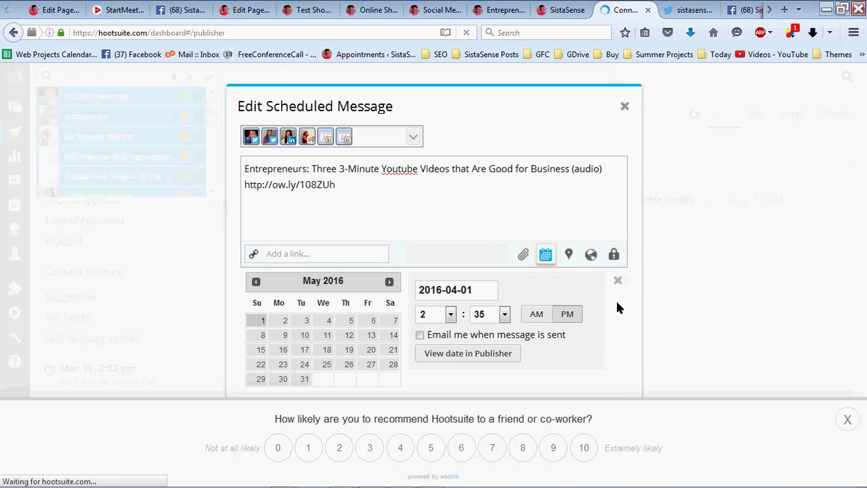
left_click(257, 283)
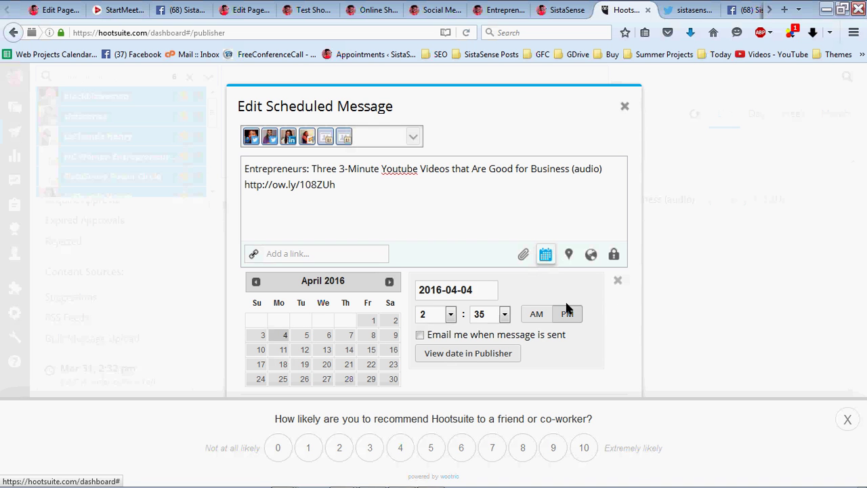
View the chosen date in the Publisher's week calendar and start a new message for 2016-04-07 at 3:00 PM.
left_click(493, 355)
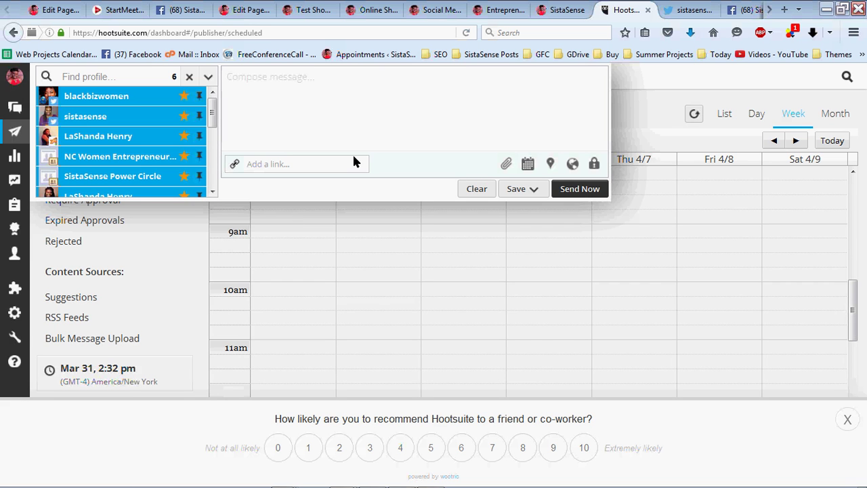
left_click(667, 209)
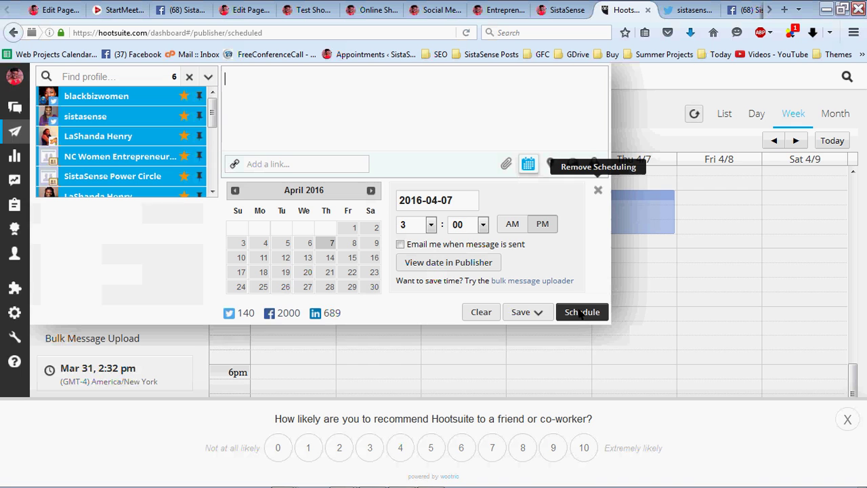
Start a new message for 2016-04-08 at 4:45 PM from the week calendar and collapse the message composer.
left_click(716, 298)
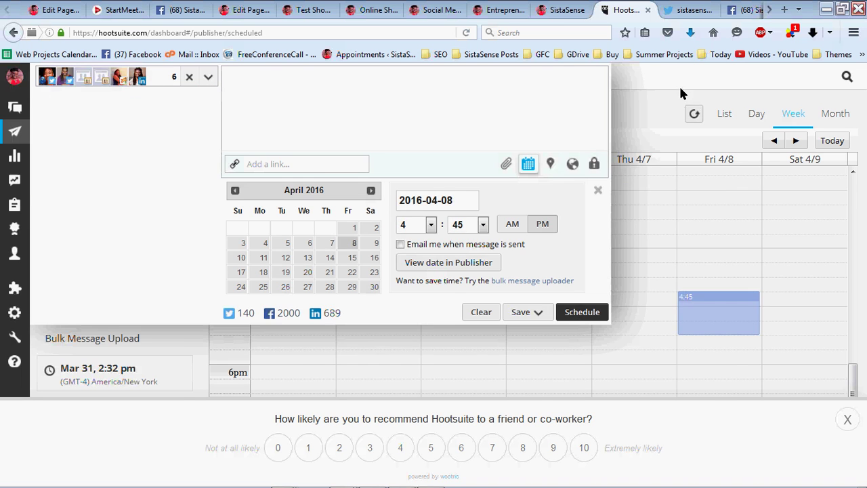
left_click(680, 88)
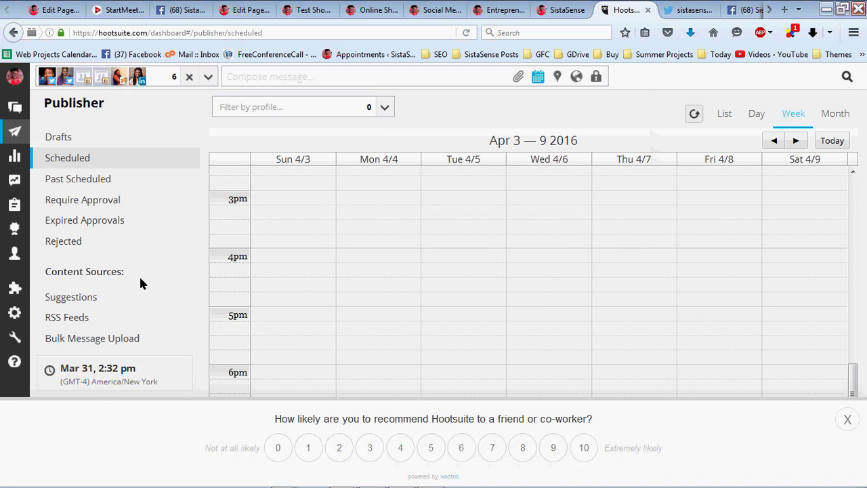
Open the Publisher's RSS feed settings and begin adding a new RSS/Atom feed.
left_click(77, 320)
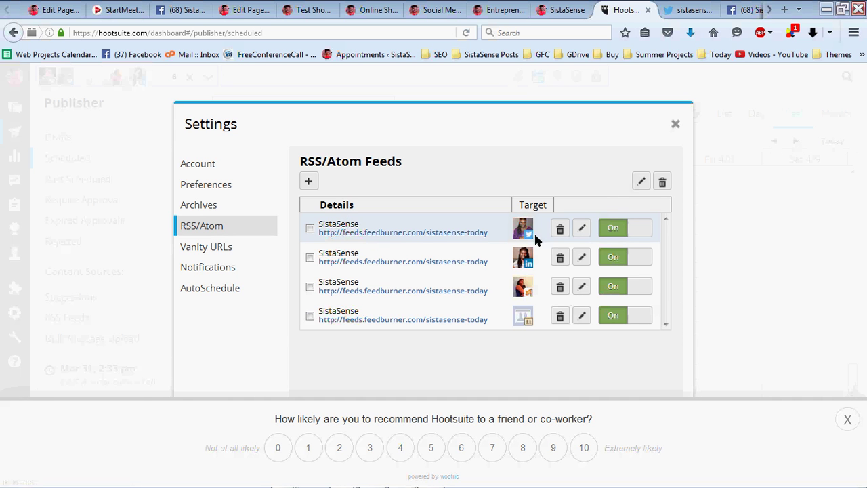
left_click(308, 181)
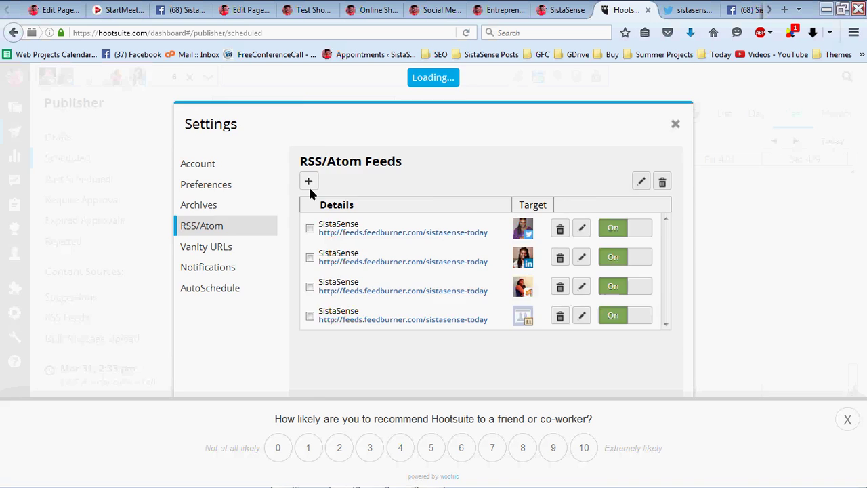
left_click(374, 169)
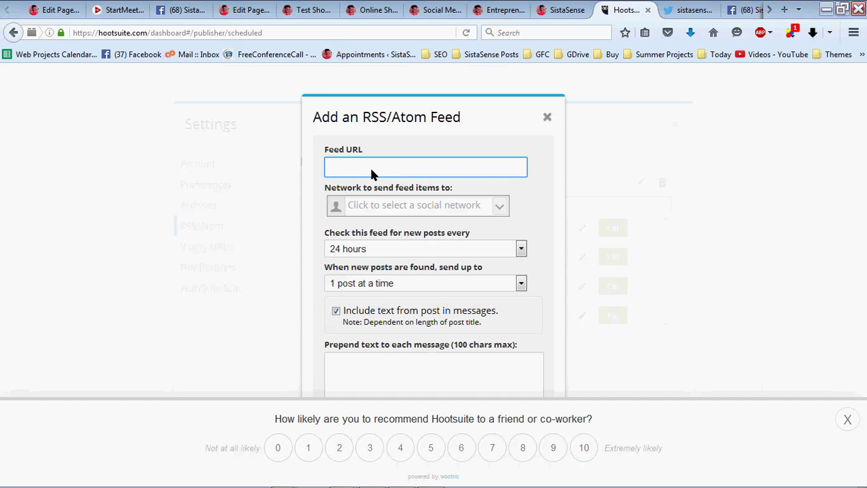
key("ctrl+v")
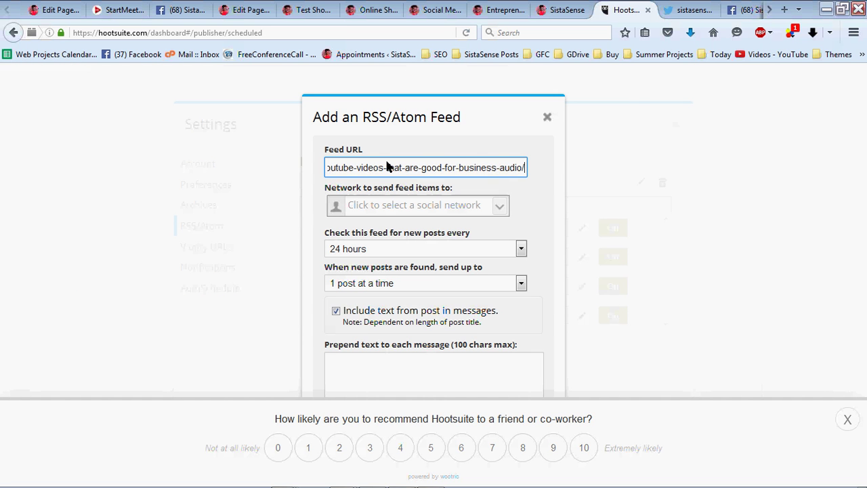
key("ctrl+a")
key("BackSpace")
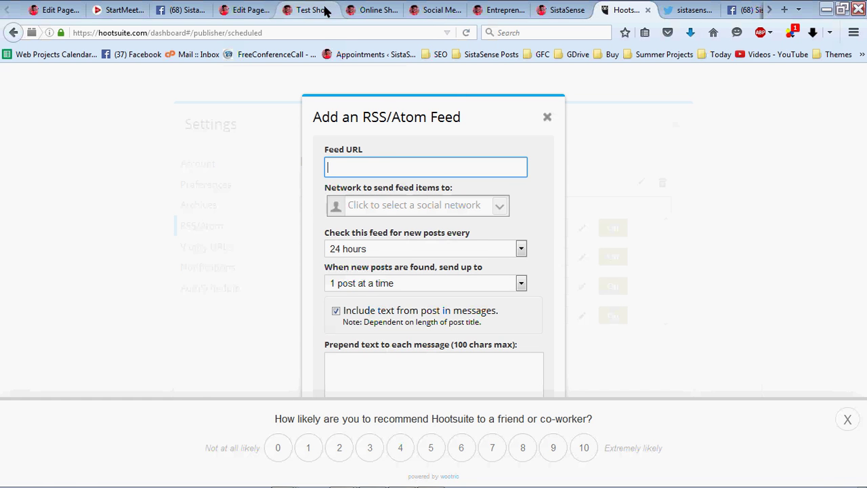
left_click(566, 10)
left_click(141, 30)
key("ctrl+c")
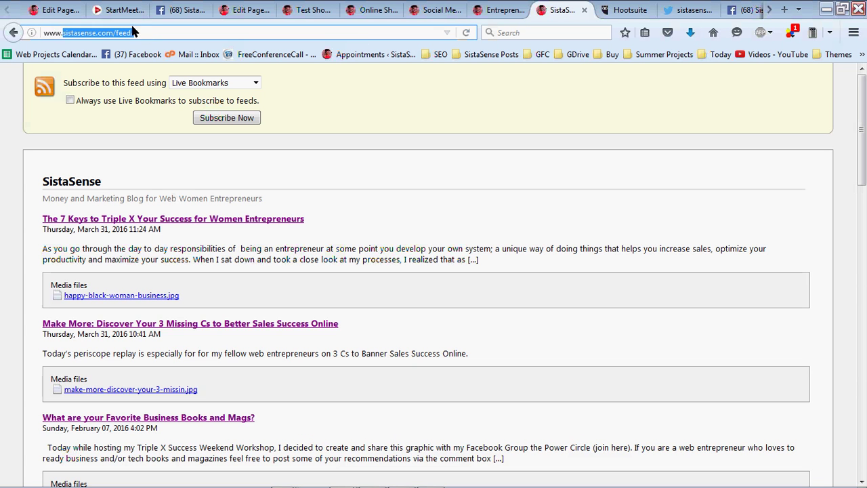
left_click(608, 13)
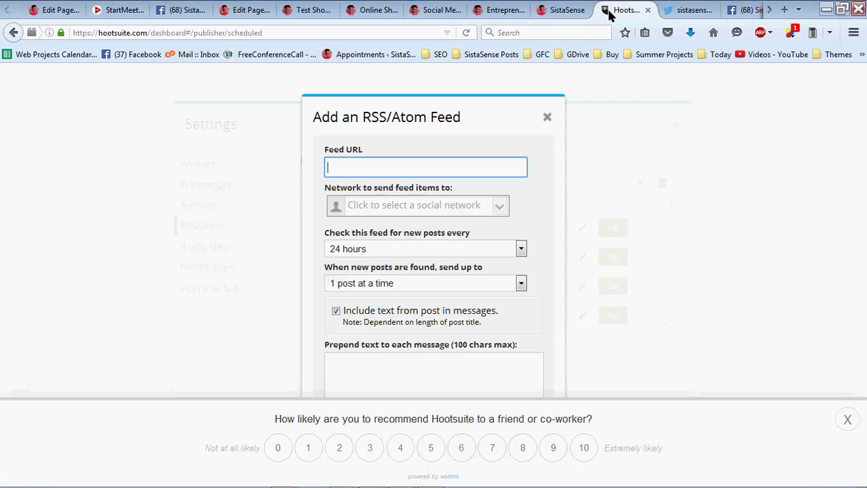
key("ctrl+v")
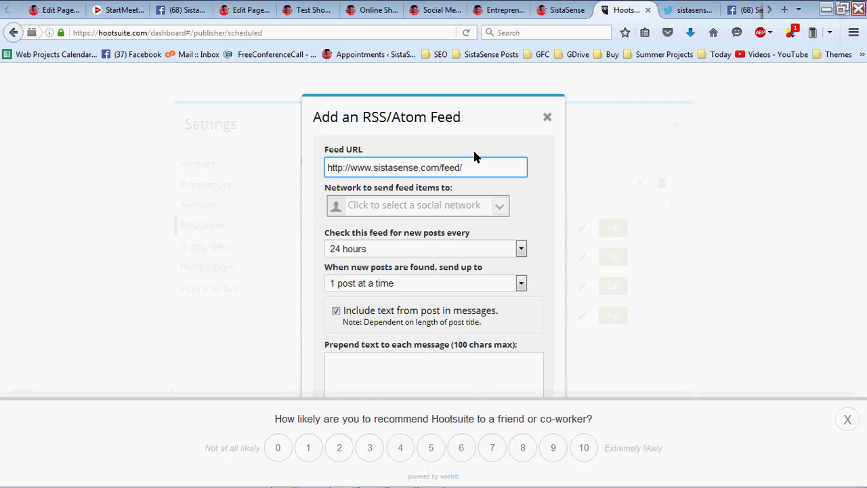
Set the feed to post to the blackbizwomen Twitter profile, check every hour, and send up to 5 posts at a time.
left_click(384, 205)
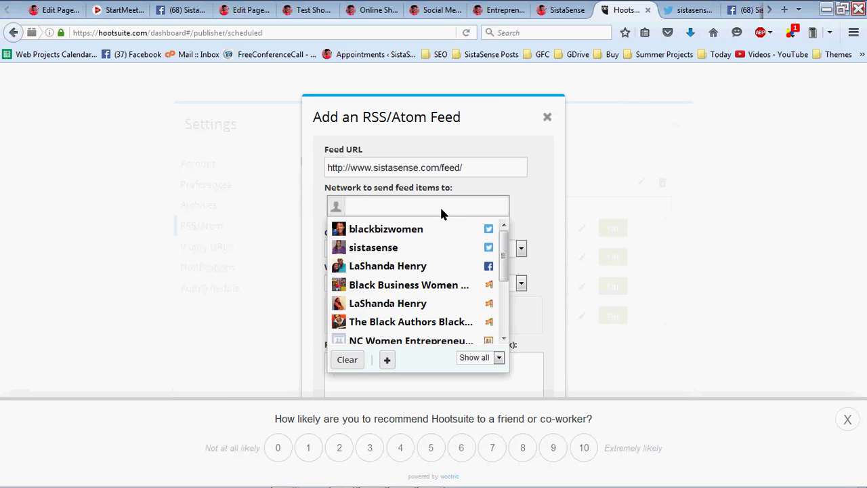
left_click(384, 229)
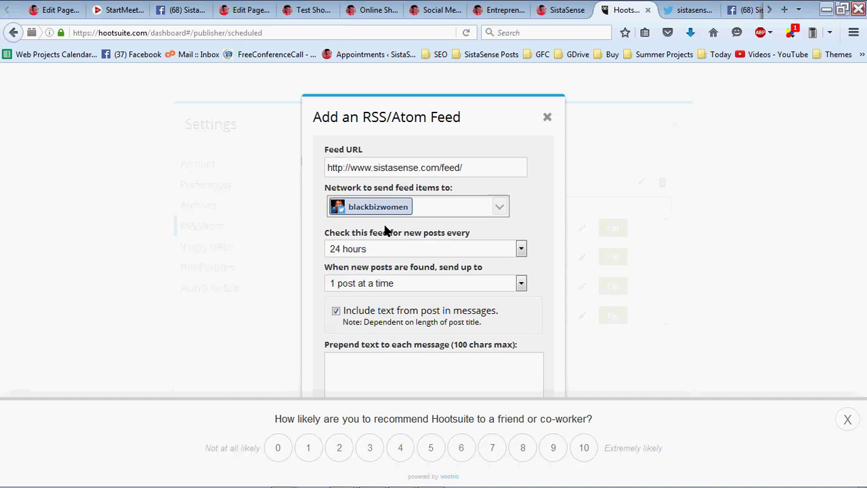
left_click(422, 244)
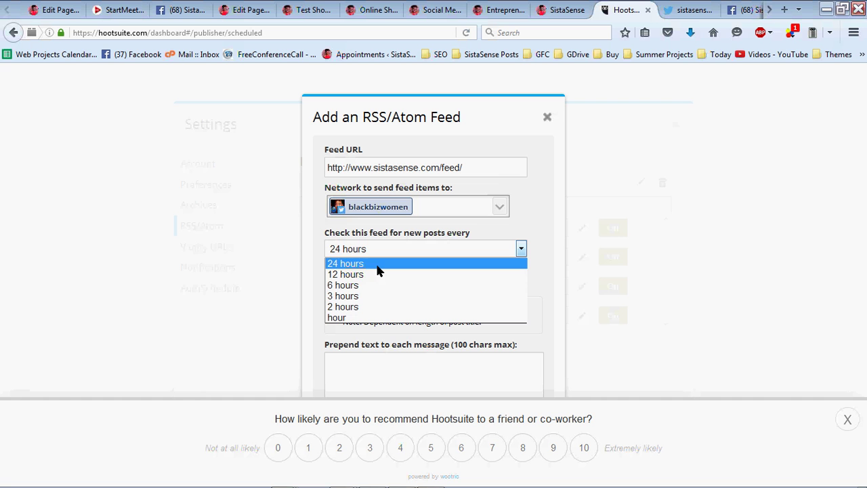
left_click(357, 318)
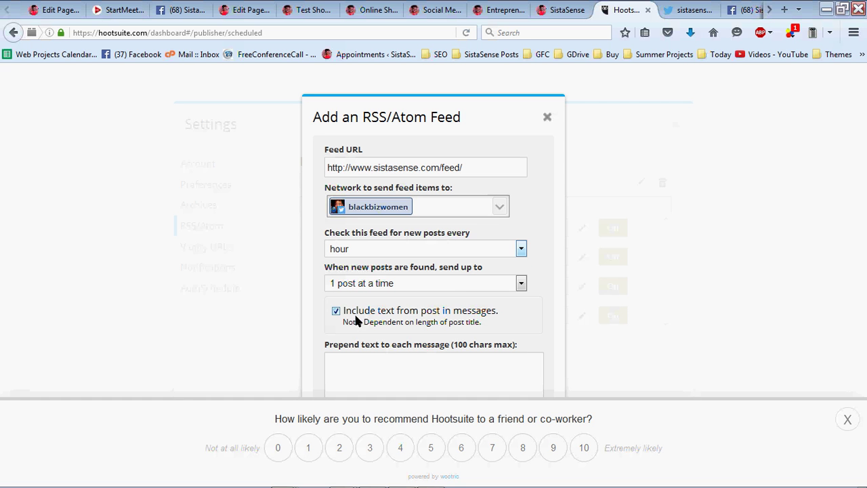
left_click(460, 279)
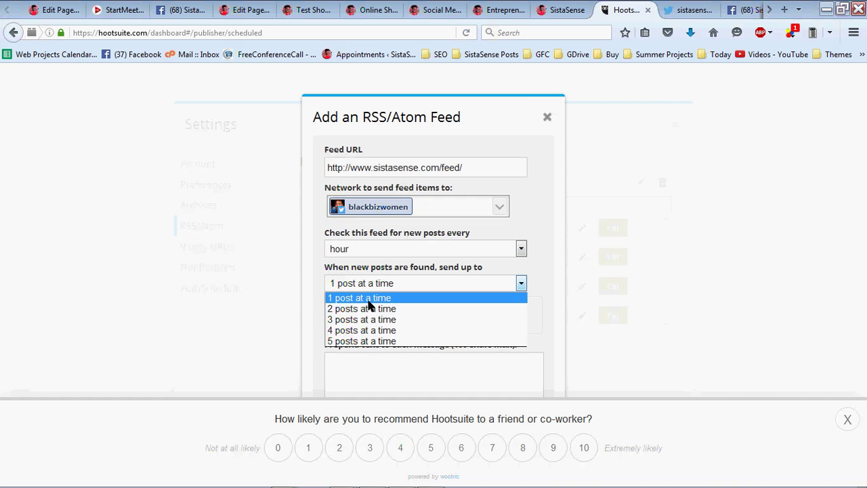
left_click(366, 340)
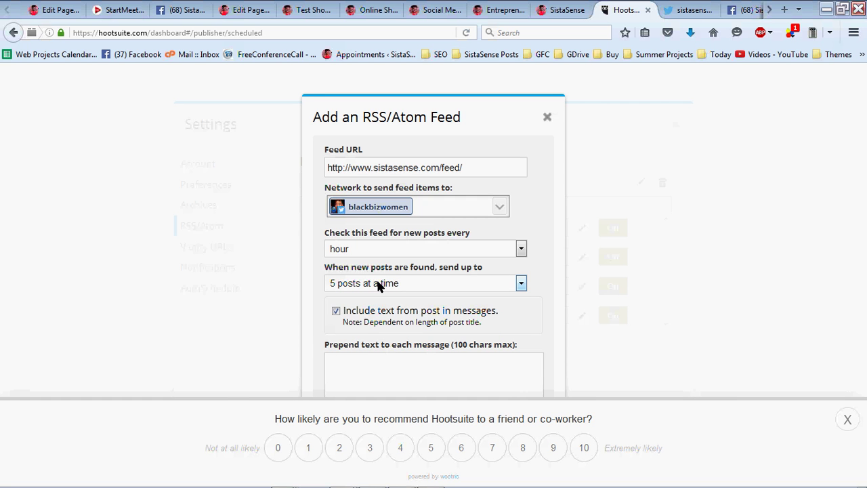
Prepend "#money" to each feed message, dismiss the recommendation survey, and save the feed.
left_click(389, 369)
type("#money")
left_click(836, 419)
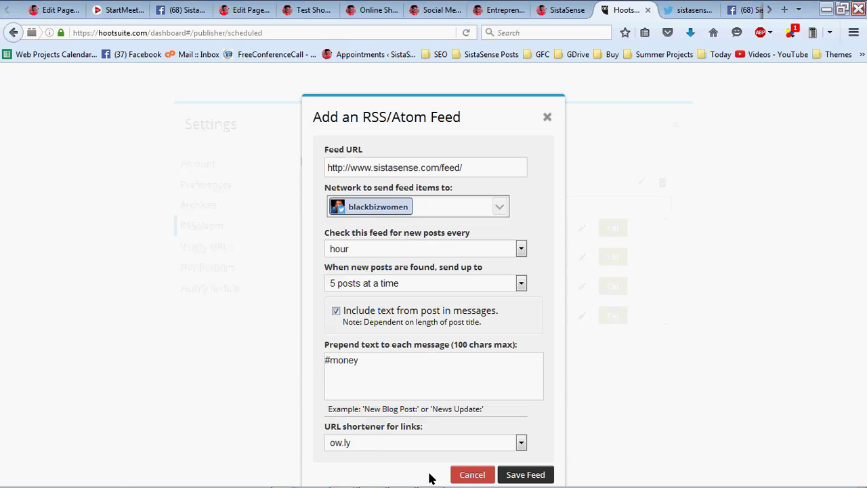
left_click(530, 477)
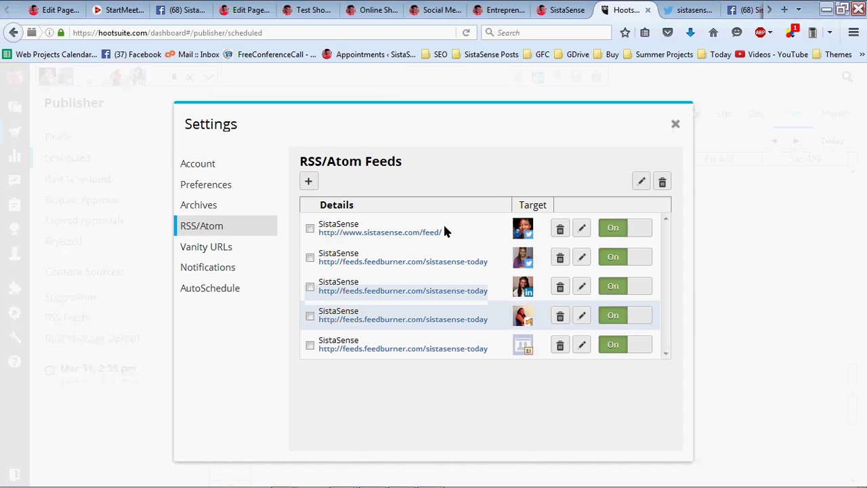
left_click(601, 233)
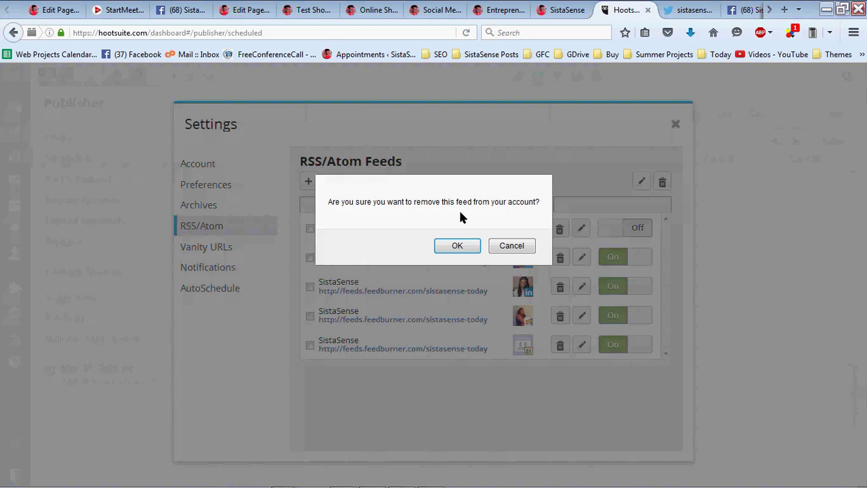
left_click(455, 245)
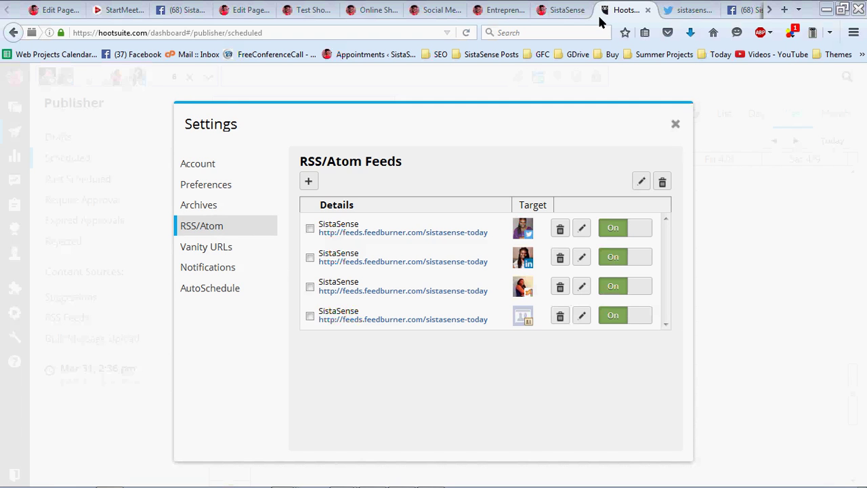
Switch to the SistaSense feed's browser tab and examine the feed address and the posts listed in it.
left_click(559, 12)
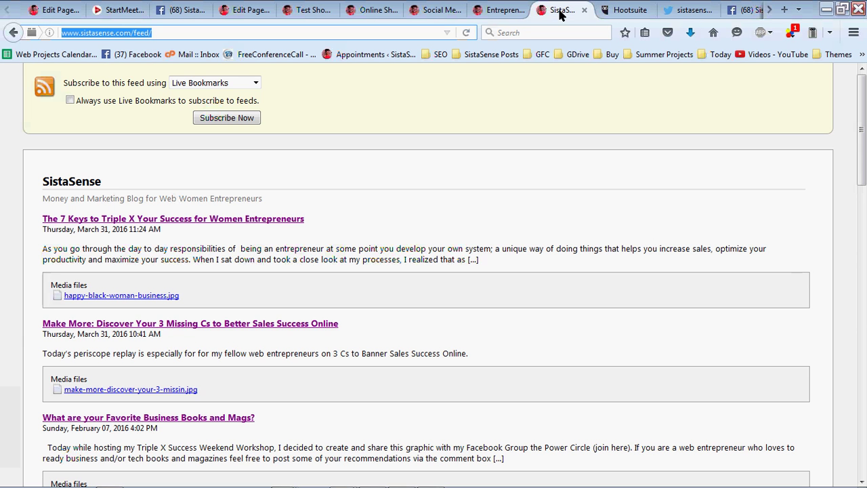
left_click(114, 34)
left_click_drag(114, 34, 14, 33)
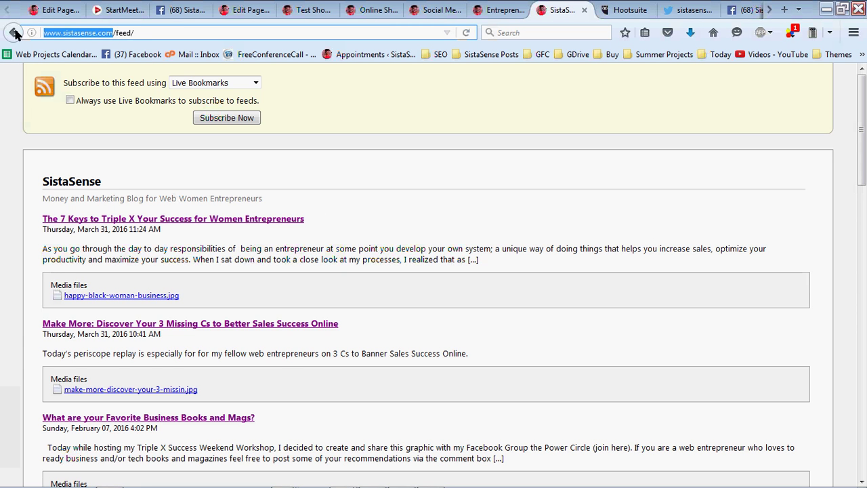
left_click(128, 36)
double_click(119, 33)
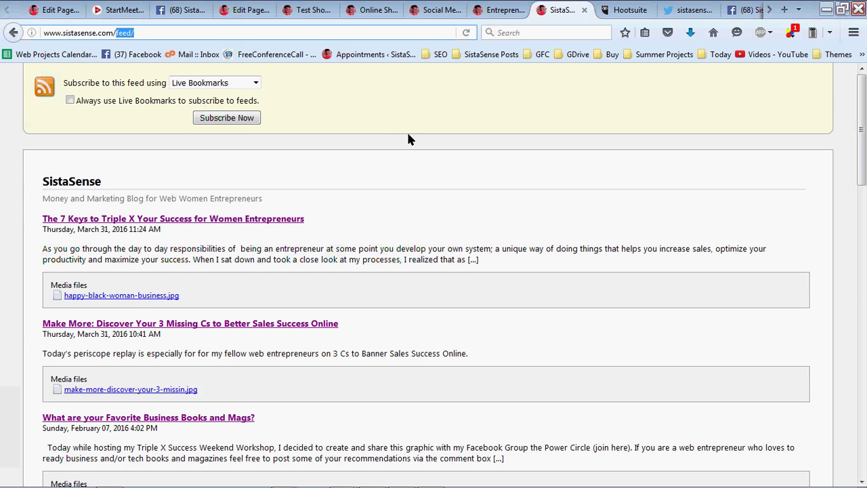
scroll(406, 143, "down", 15)
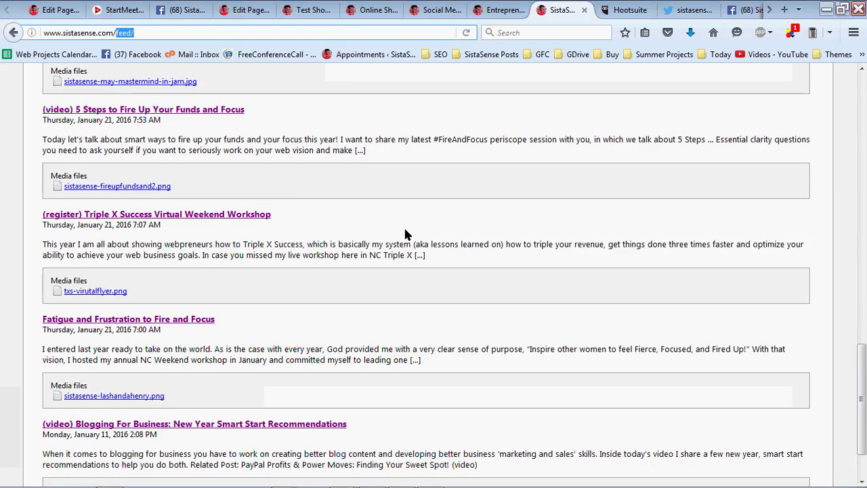
scroll(409, 419, "down", 3)
scroll(413, 405, "up", 15)
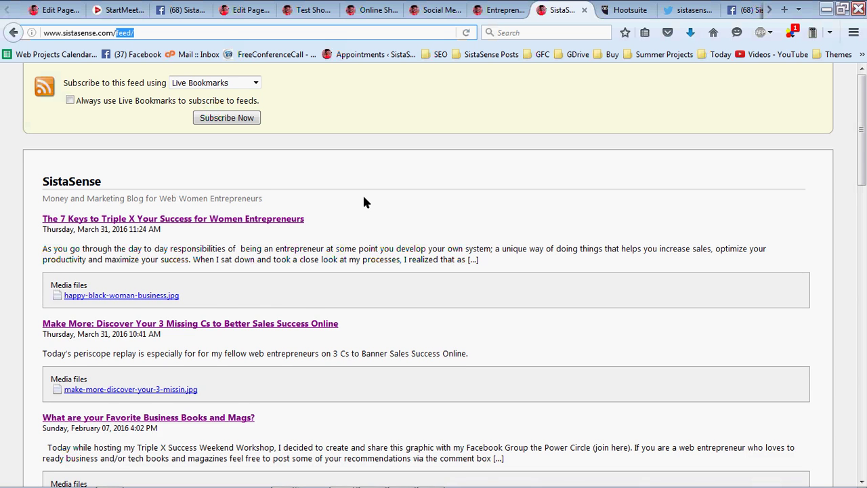
scroll(316, 179, "down", 2)
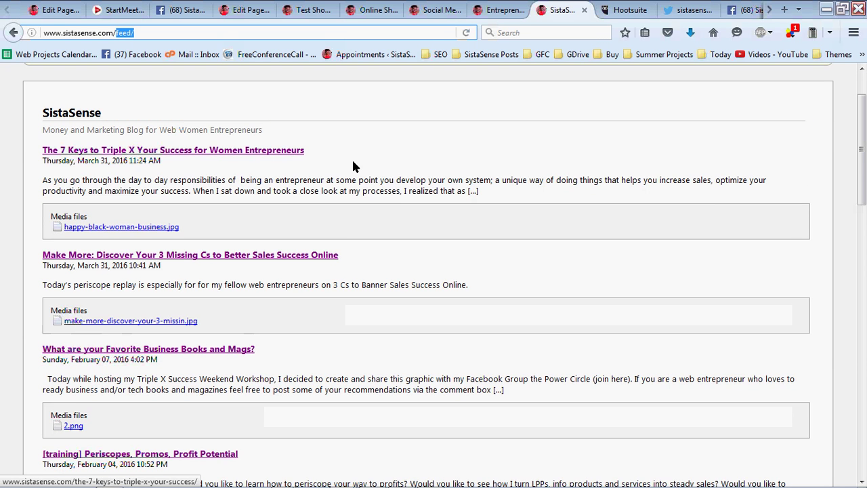
scroll(352, 166, "up", 2)
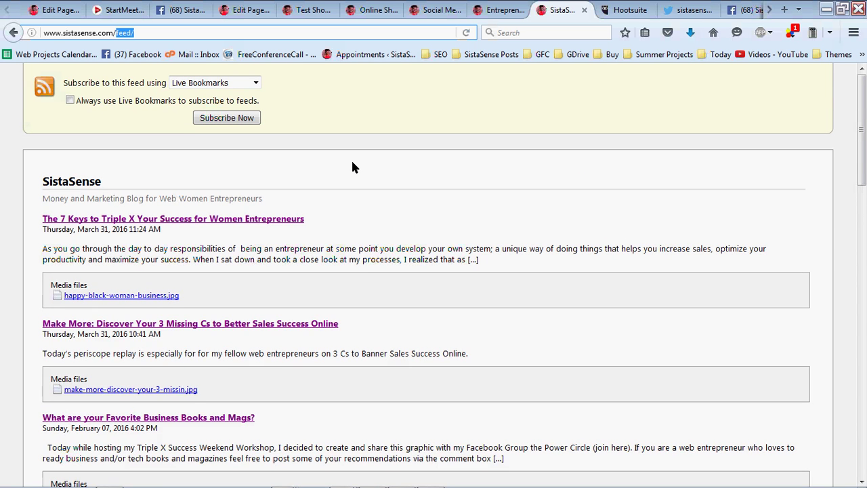
scroll(351, 167, "down", 2)
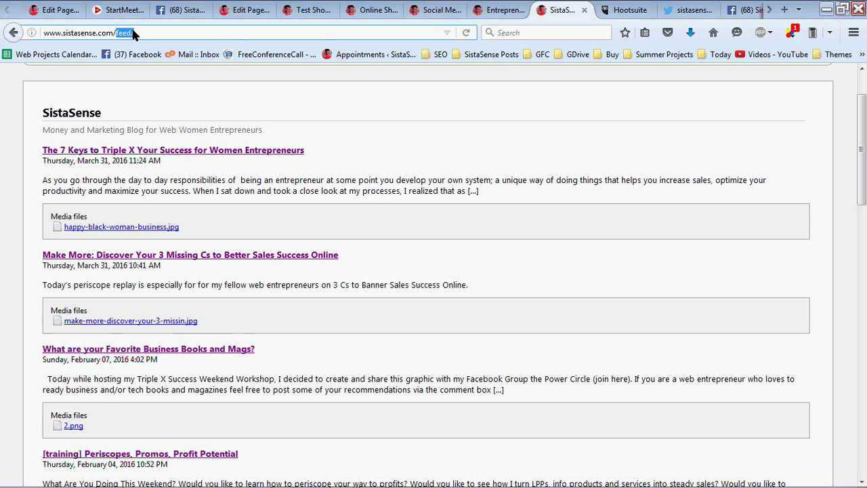
left_click_drag(134, 33, 21, 63)
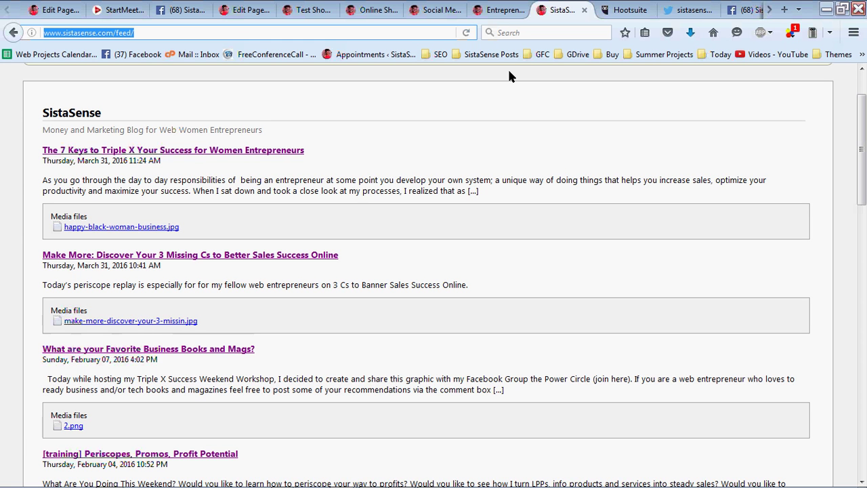
Return to the Hootsuite tab and close the RSS/Atom feed settings.
left_click(509, 19)
left_click(609, 11)
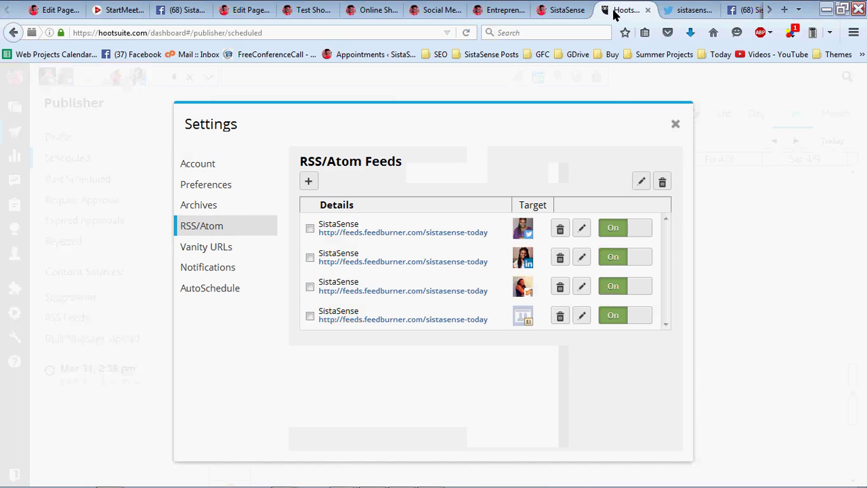
left_click(675, 126)
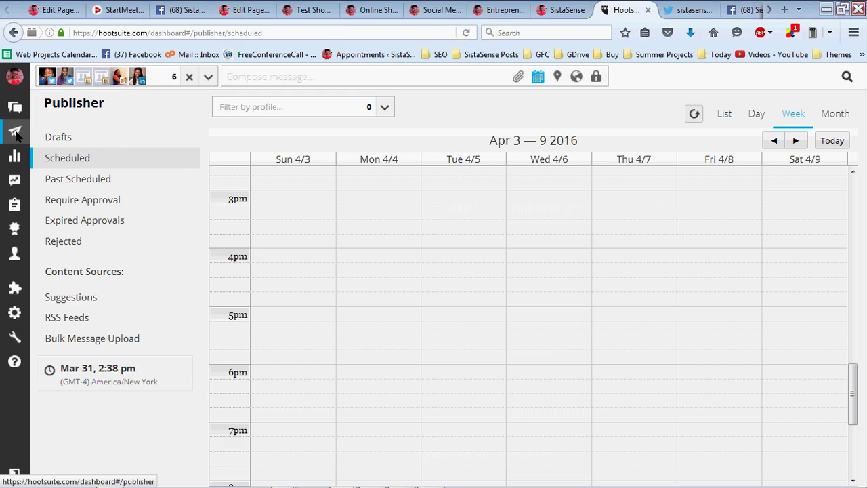
Reopen the Publisher and review the RSS/Atom feeds in the settings, closing them when done.
mouse_move(51, 135)
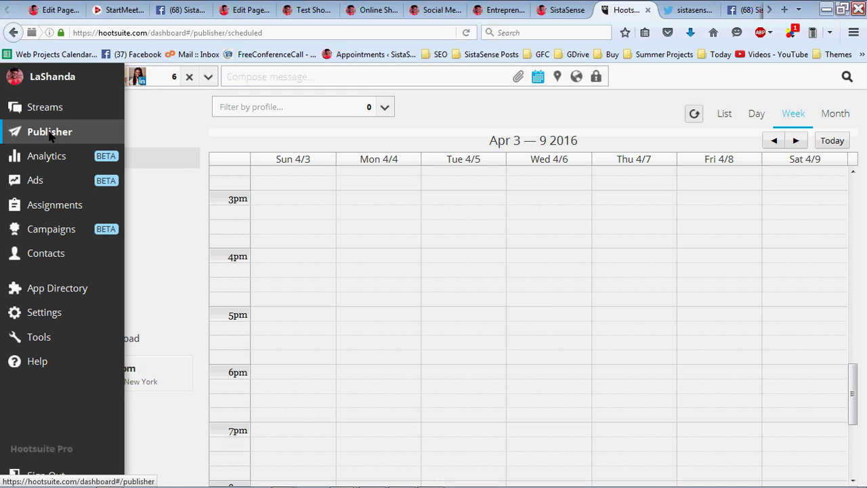
left_click(50, 134)
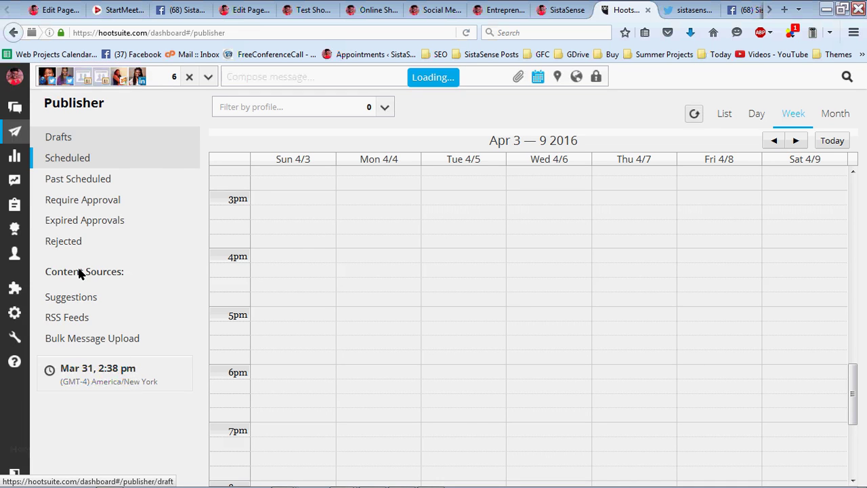
left_click(71, 321)
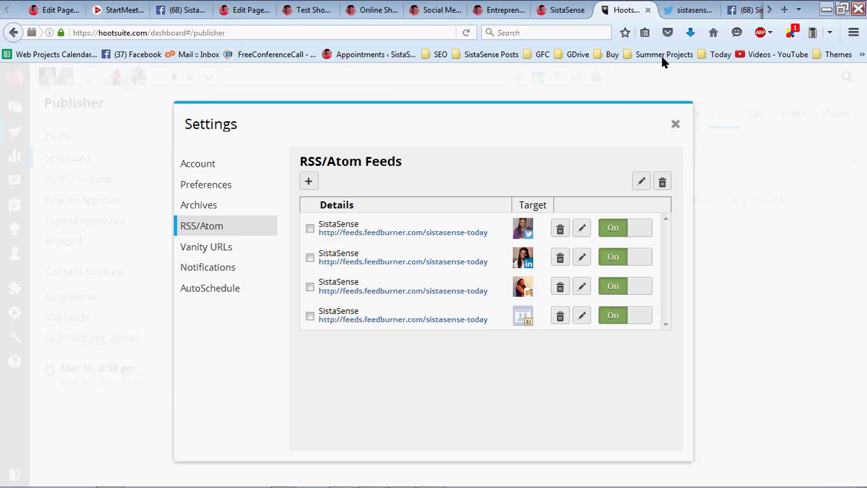
left_click(675, 126)
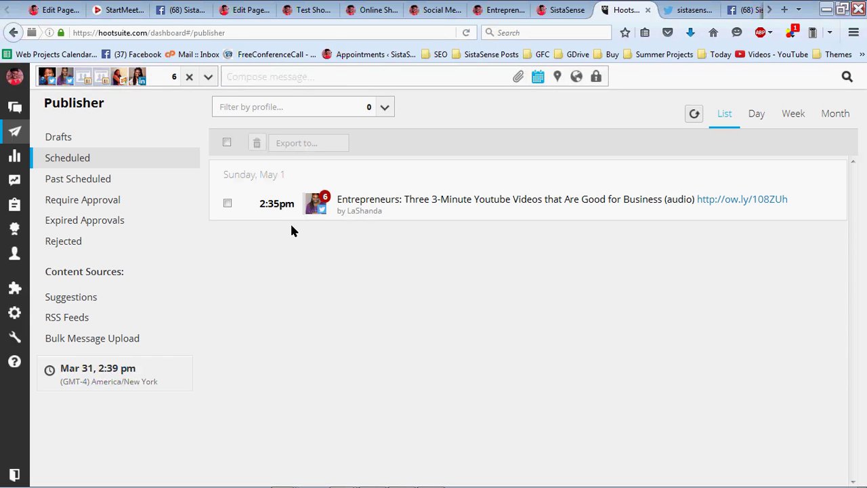
Expand the message composer to review its profile, link and scheduling options, and collapse it.
left_click(246, 79)
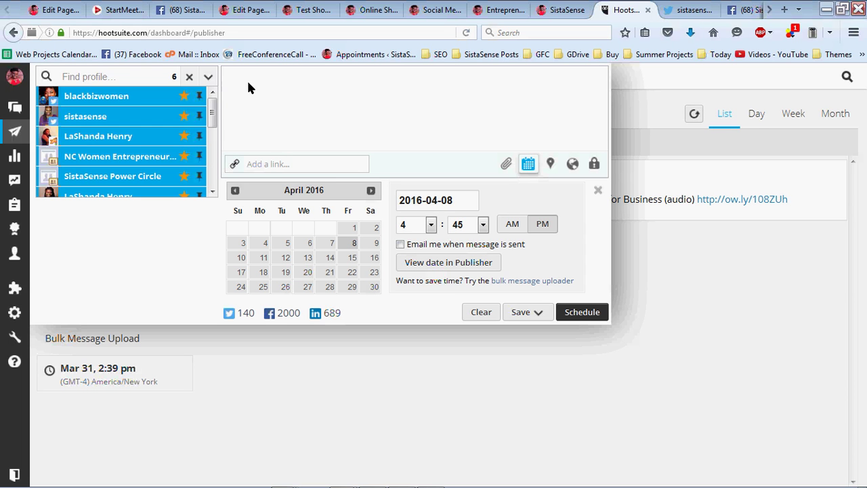
left_click(502, 350)
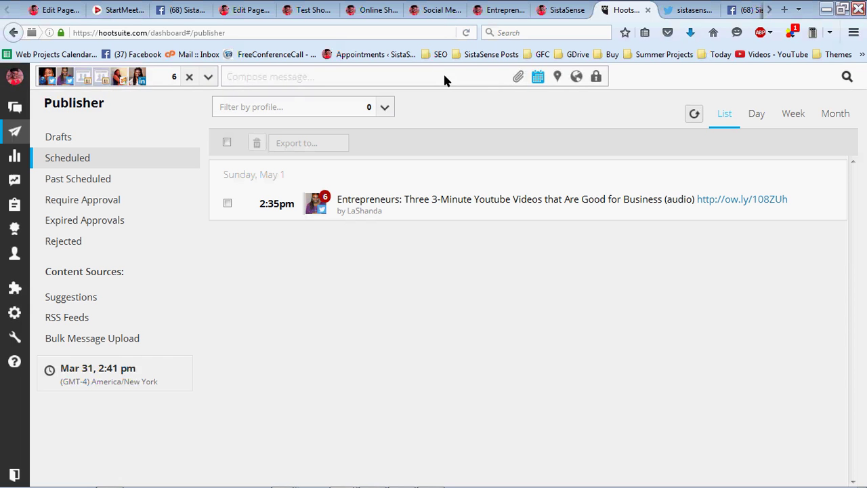
Switch to the browser tab with SistaSense's social media marketing and sales page and view its recently added and recommended tutorials.
left_click(416, 15)
scroll(438, 231, "up", 7)
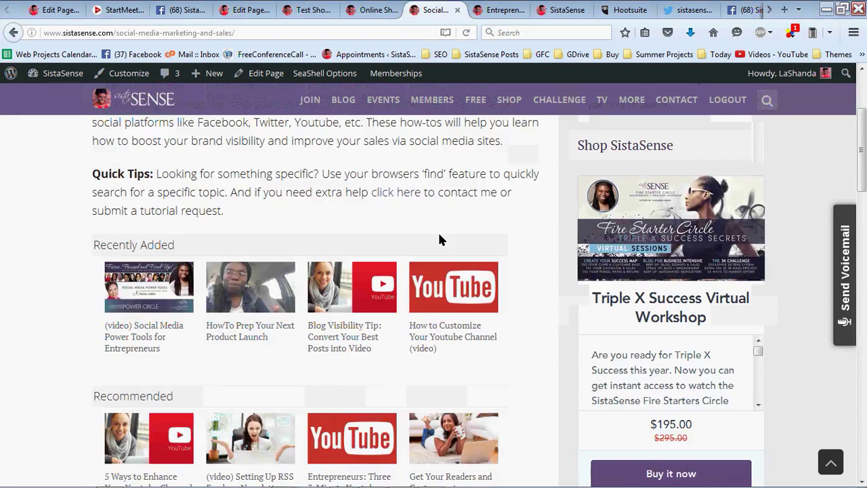